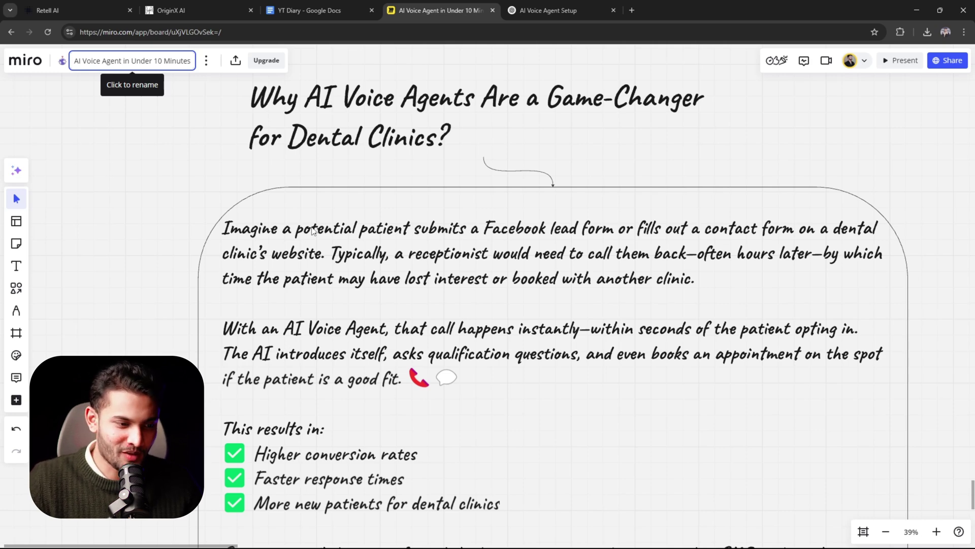
{"action": "scroll", "coordinate": [394, 236], "scroll_direction": "up", "scroll_amount": 2}
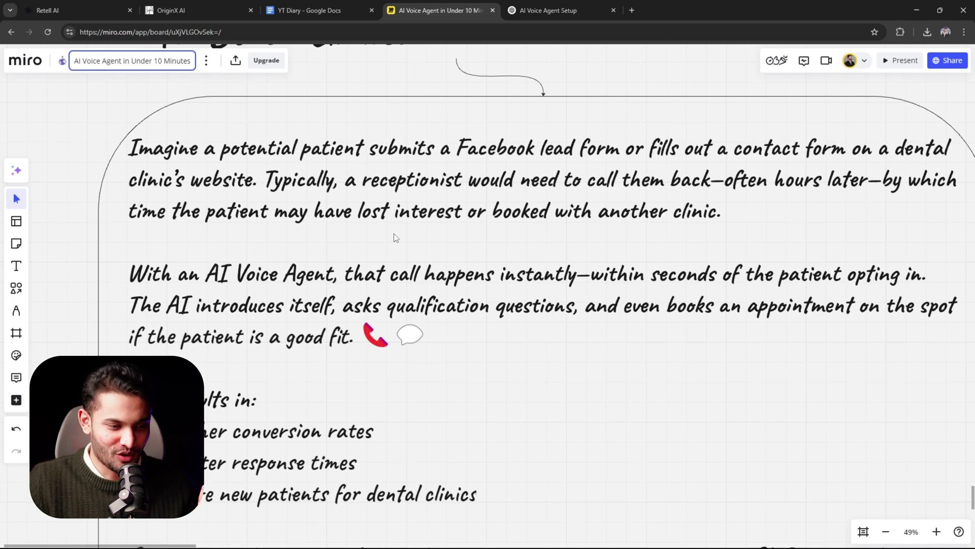
{"action": "scroll", "coordinate": [394, 233], "scroll_direction": "down", "scroll_amount": 3}
{"action": "scroll", "coordinate": [422, 202], "scroll_direction": "down", "scroll_amount": 3}
{"action": "scroll", "coordinate": [422, 201], "scroll_direction": "down", "scroll_amount": 2}
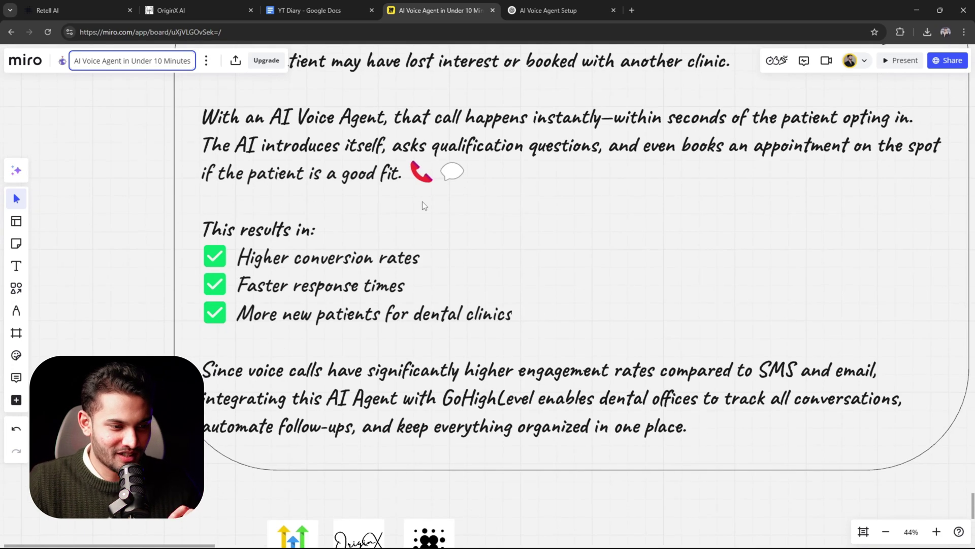
{"action": "scroll", "coordinate": [423, 201], "scroll_direction": "up", "scroll_amount": 2}
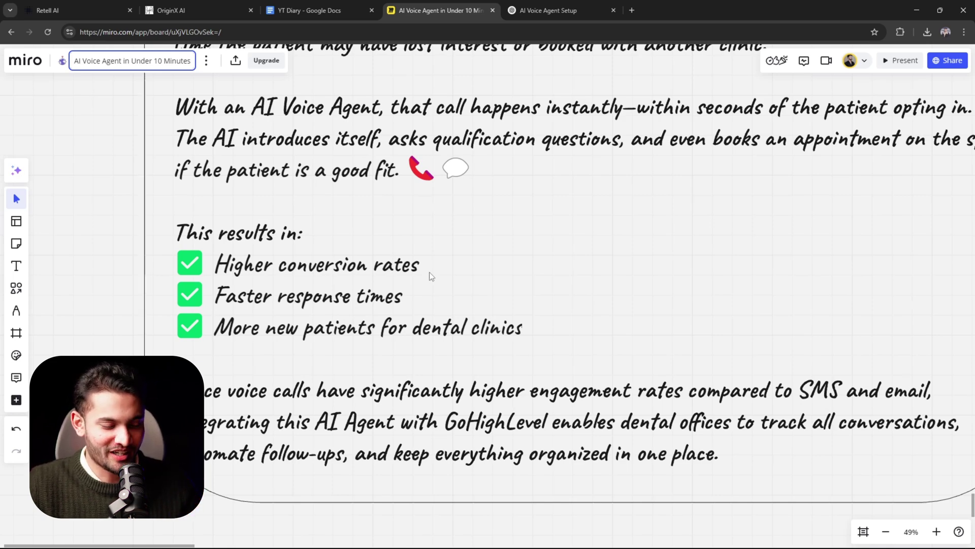
{"action": "scroll", "coordinate": [429, 272], "scroll_direction": "down", "scroll_amount": 4}
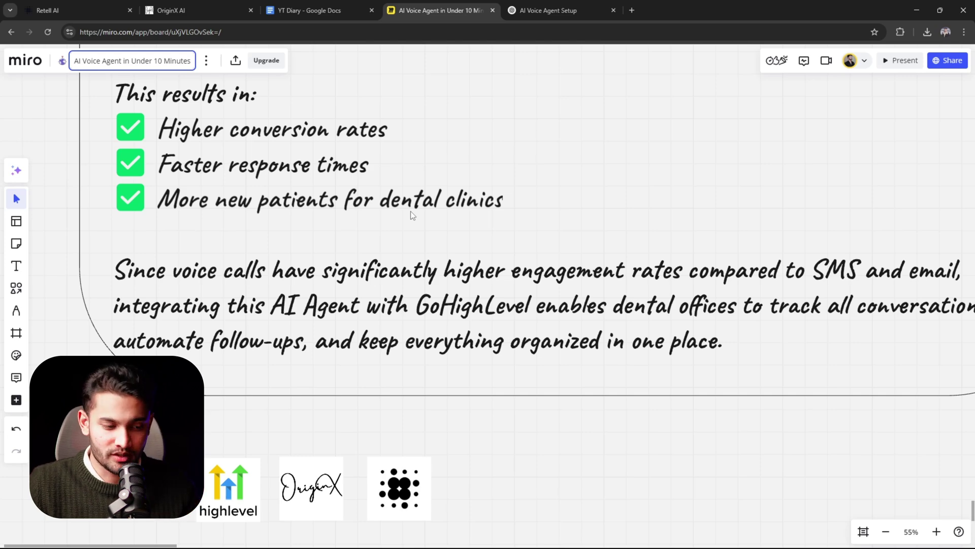
{"action": "scroll", "coordinate": [411, 211], "scroll_direction": "down", "scroll_amount": 4}
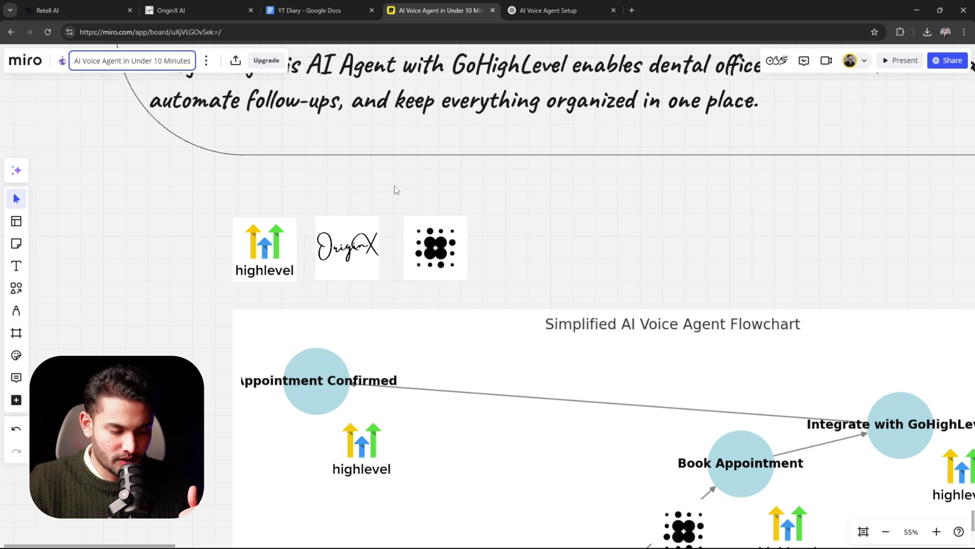
With the pen, draw red checkmarks over the Retell, highlevel and OriginX logos
{"action": "key", "text": "p"}
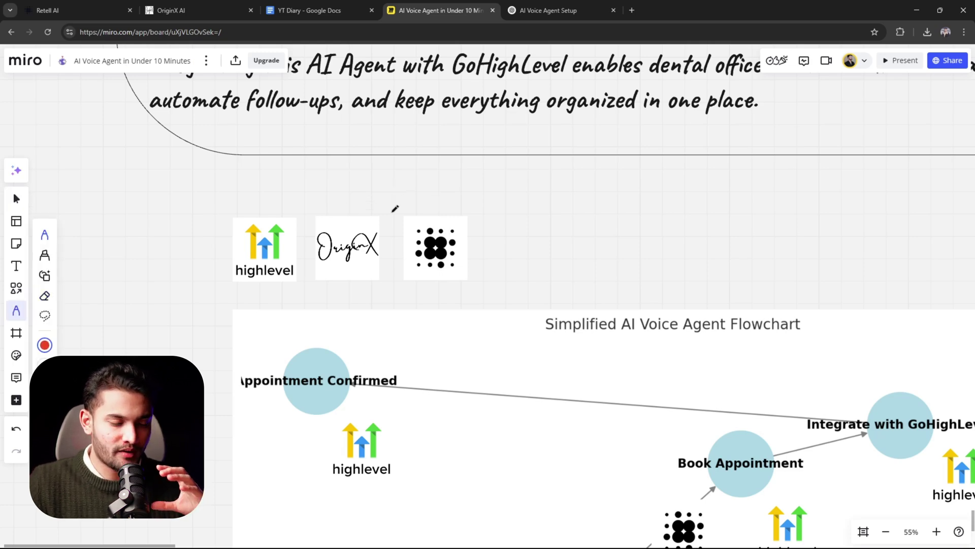
{"action": "left_click_drag", "start_coordinate": [390, 213], "coordinate": [450, 190]}
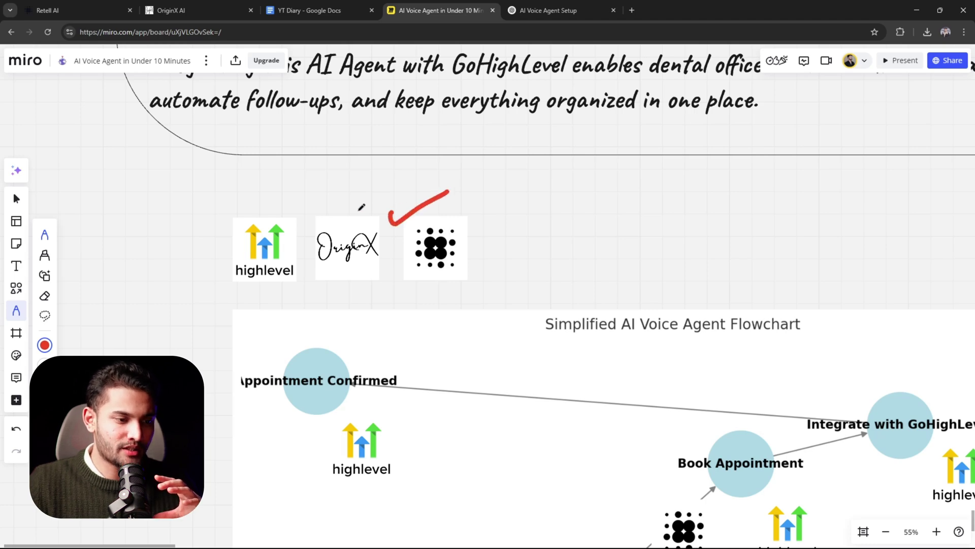
{"action": "left_click_drag", "start_coordinate": [226, 213], "coordinate": [367, 192]}
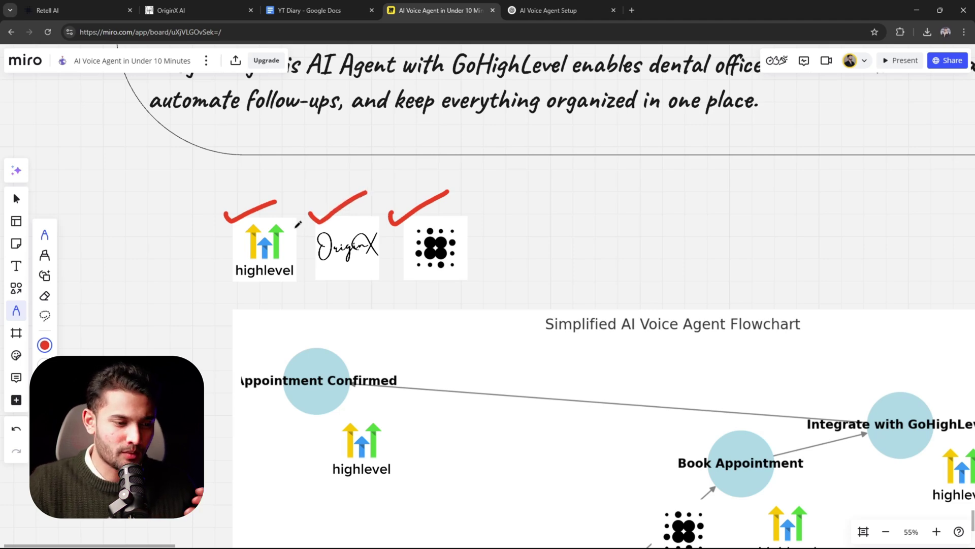
{"action": "scroll", "coordinate": [382, 241], "scroll_direction": "down", "scroll_amount": 1}
{"action": "scroll", "coordinate": [385, 282], "scroll_direction": "up", "scroll_amount": 3}
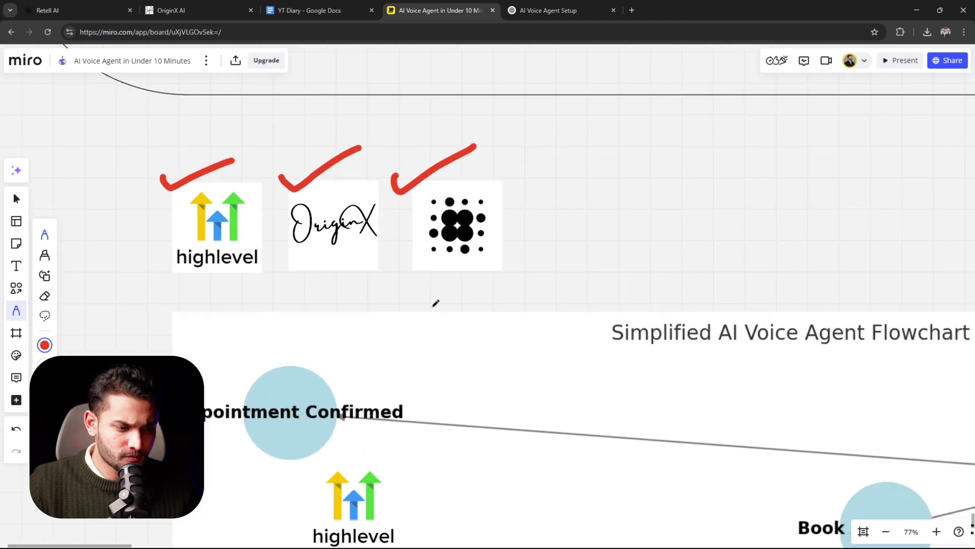
{"action": "scroll", "coordinate": [435, 304], "scroll_direction": "down", "scroll_amount": 4}
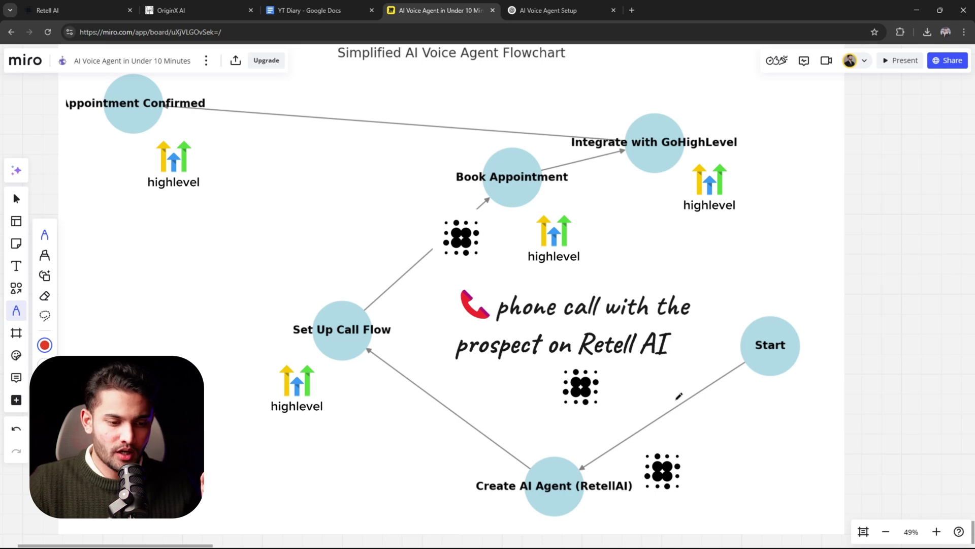
Circle the Retell icon, draw an arrow to Set Up Call Flow, and underline the prospect-call text in red
{"action": "left_click_drag", "start_coordinate": [702, 421], "coordinate": [669, 455]}
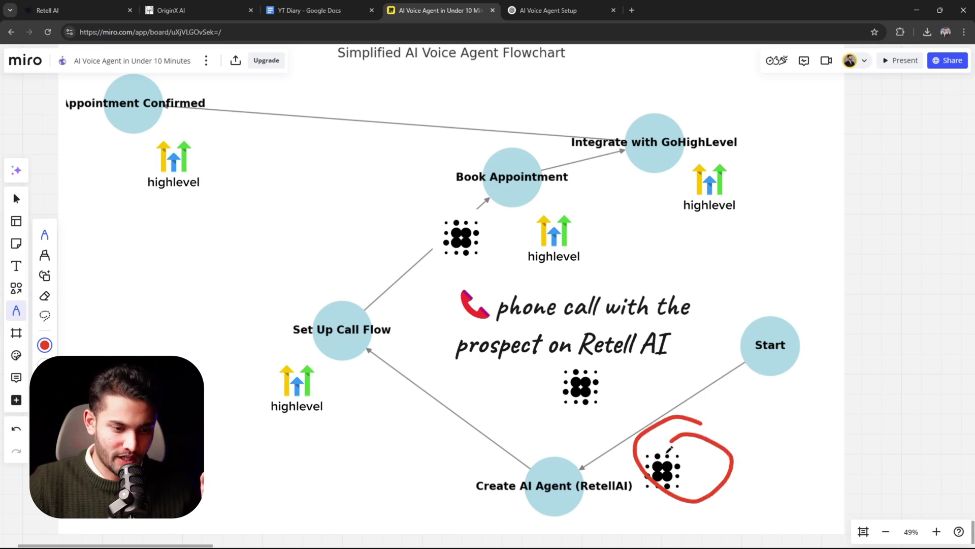
{"action": "left_click_drag", "start_coordinate": [531, 421], "coordinate": [425, 340]}
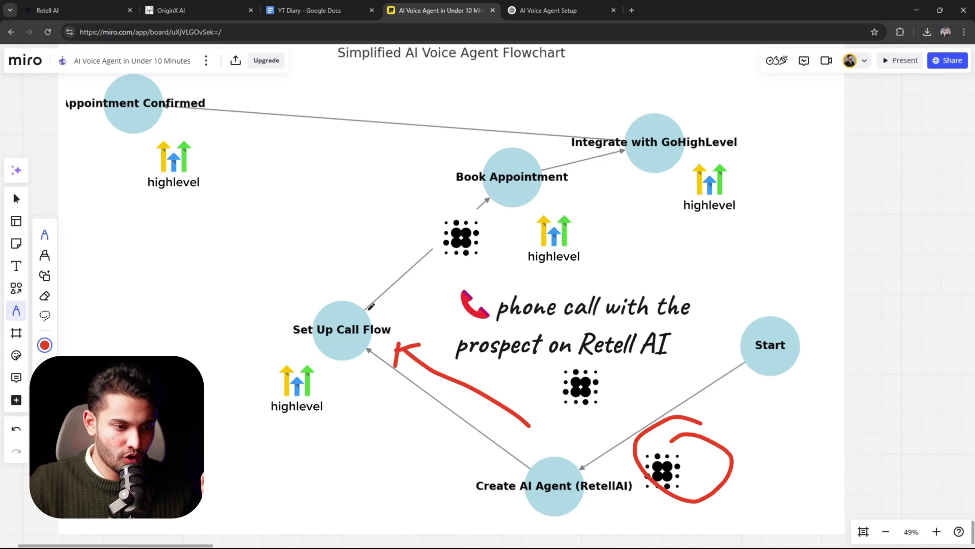
{"action": "mouse_move", "coordinate": [313, 364]}
{"action": "left_mouse_down"}
{"action": "mouse_move", "coordinate": [494, 358]}
{"action": "mouse_move", "coordinate": [476, 375]}
{"action": "left_mouse_up"}
{"action": "left_click_drag", "start_coordinate": [496, 329], "coordinate": [717, 317]}
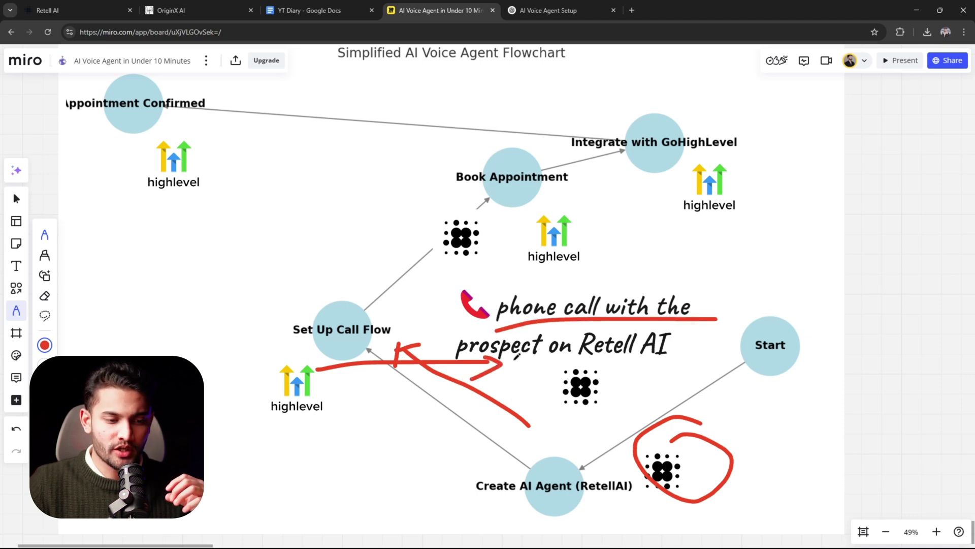
{"action": "left_click_drag", "start_coordinate": [512, 356], "coordinate": [648, 355]}
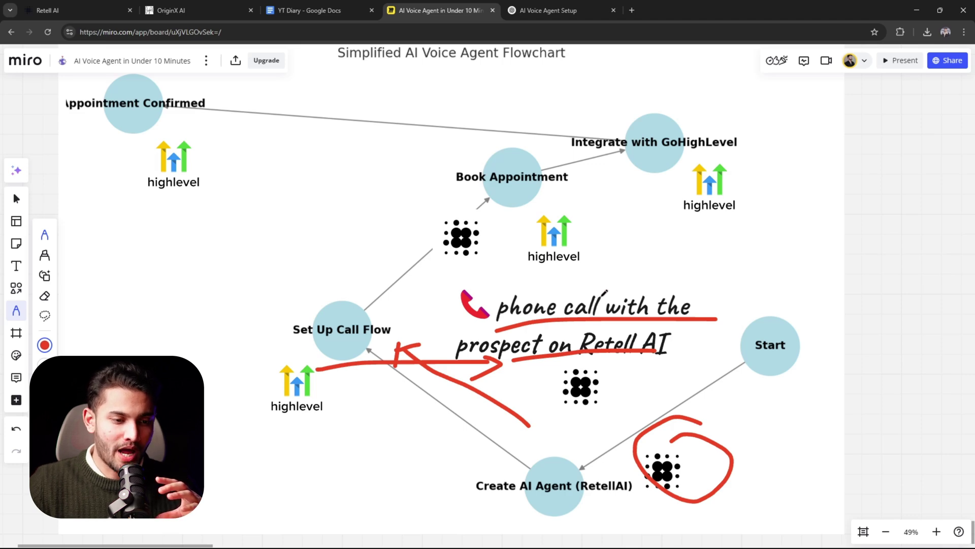
Draw red arrows up to Integrate with GoHighLevel and across to Appointment Confirmed
{"action": "mouse_move", "coordinate": [599, 278]}
{"action": "left_mouse_down"}
{"action": "mouse_move", "coordinate": [588, 195]}
{"action": "mouse_move", "coordinate": [626, 174]}
{"action": "left_mouse_up"}
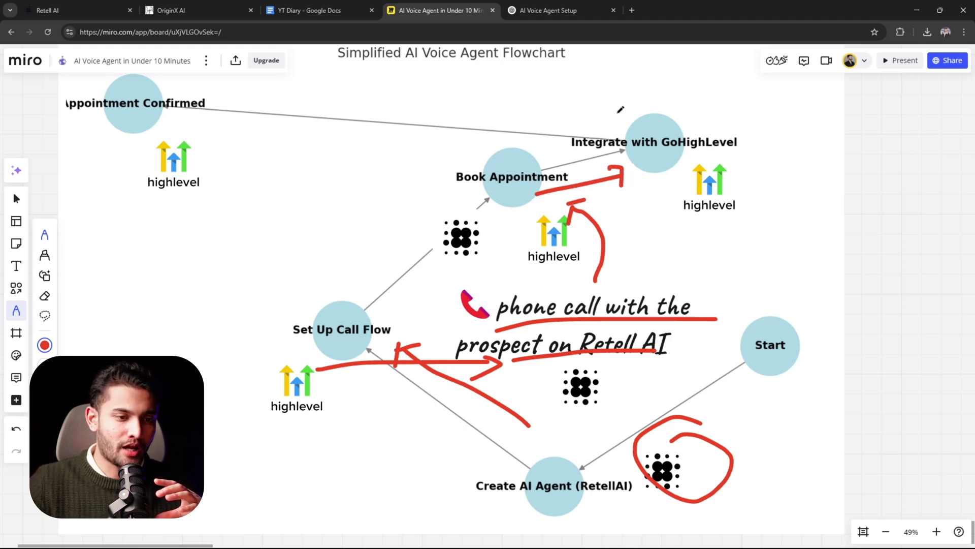
{"action": "mouse_move", "coordinate": [619, 114]}
{"action": "left_mouse_down"}
{"action": "mouse_move", "coordinate": [250, 113]}
{"action": "mouse_move", "coordinate": [258, 133]}
{"action": "left_mouse_up"}
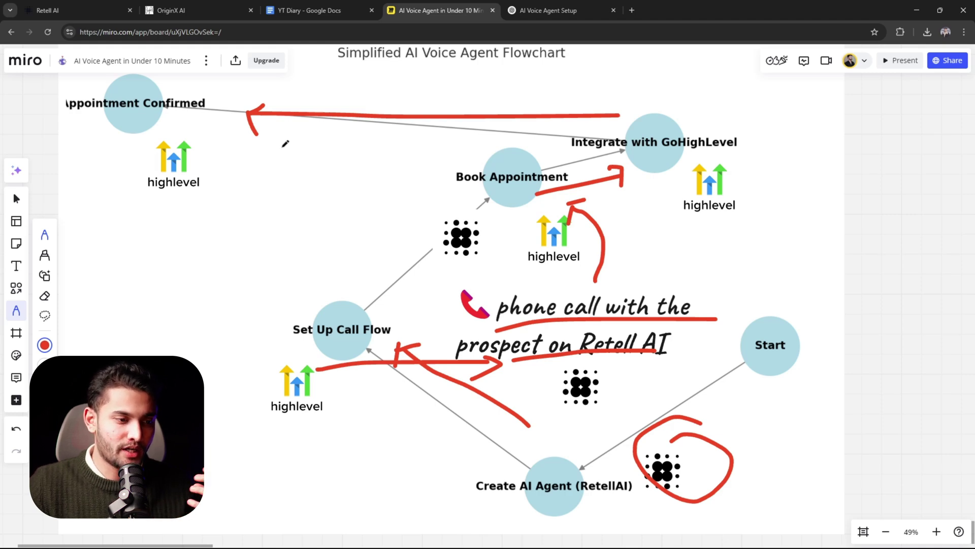
{"action": "scroll", "coordinate": [286, 143], "scroll_direction": "down", "scroll_amount": 1}
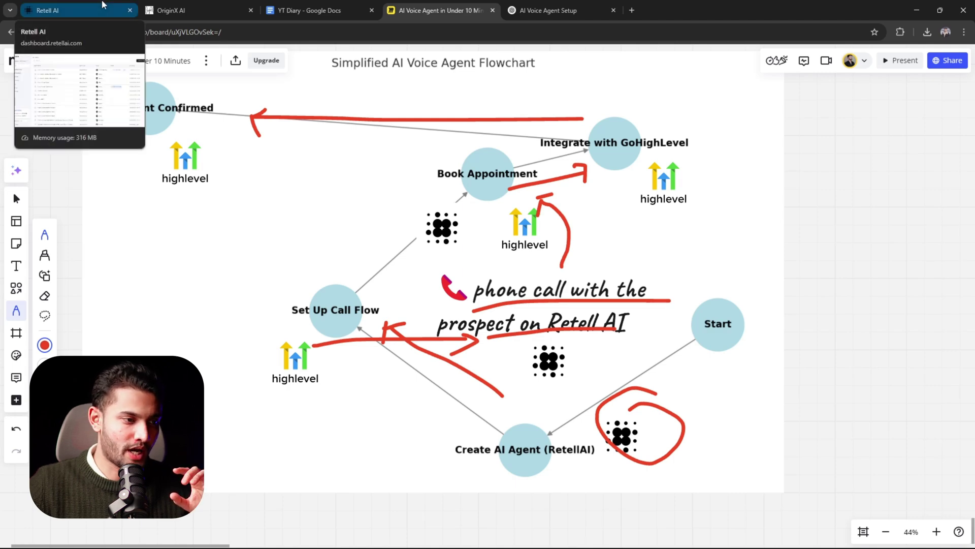
Create a new Single Prompt Agent from a blank template in Retell AI, then move to ChatGPT
{"action": "left_click", "coordinate": [48, 10]}
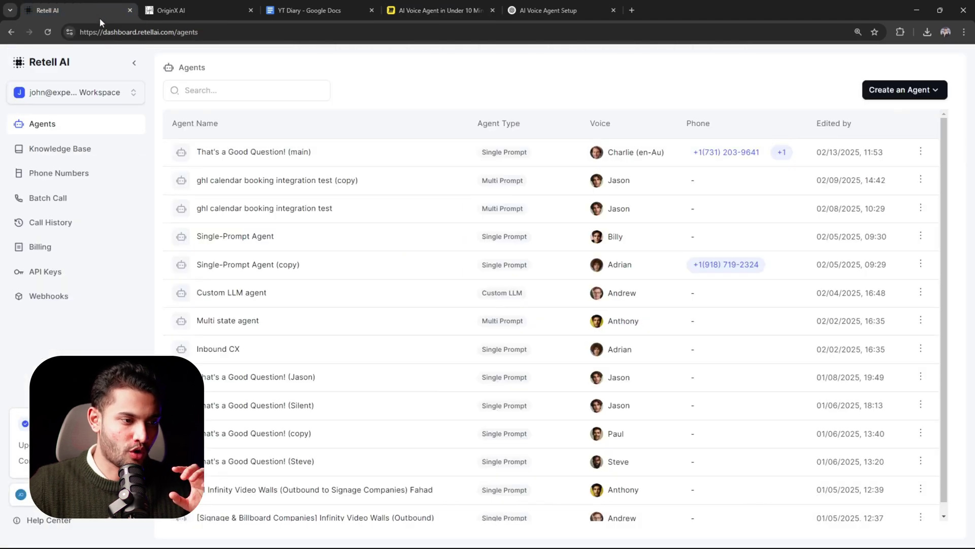
{"action": "left_click", "coordinate": [901, 89]}
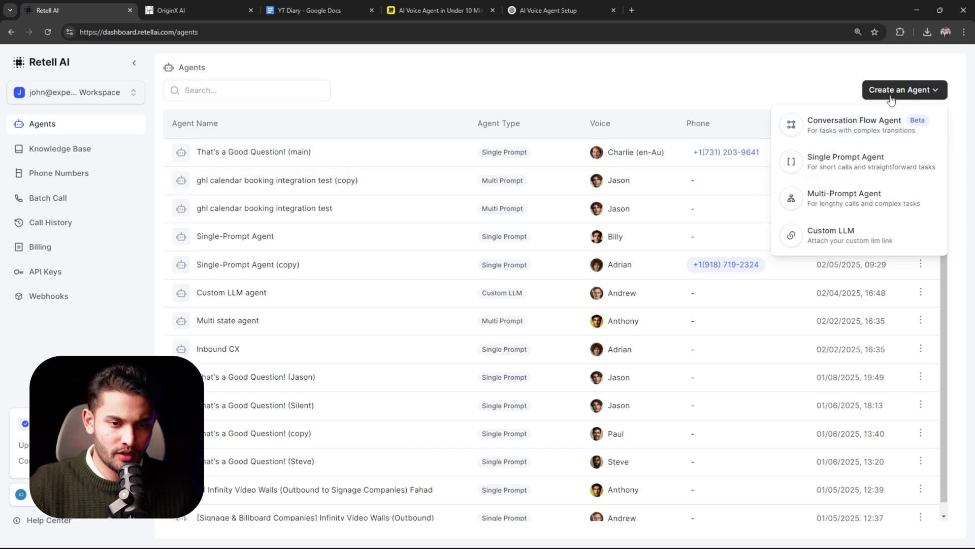
{"action": "left_click", "coordinate": [845, 162]}
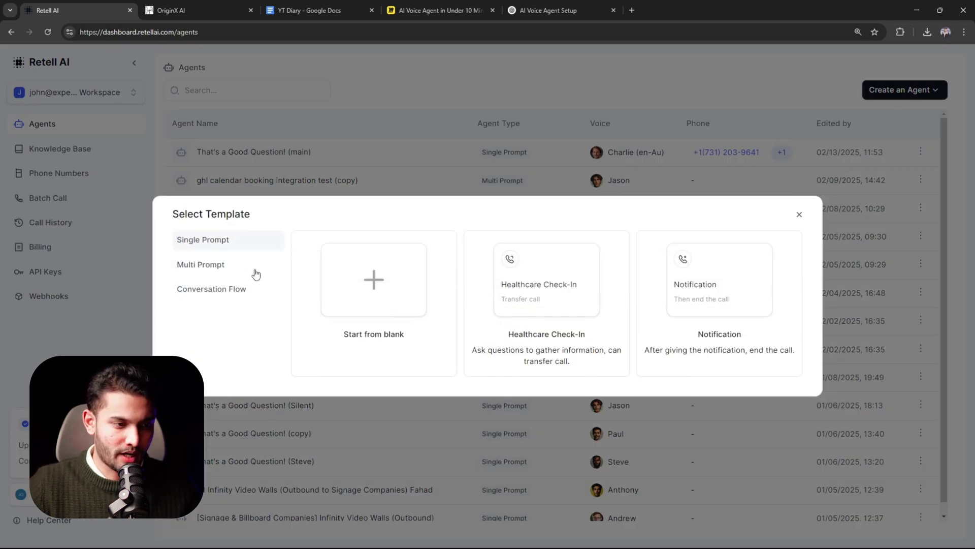
{"action": "left_click", "coordinate": [373, 280]}
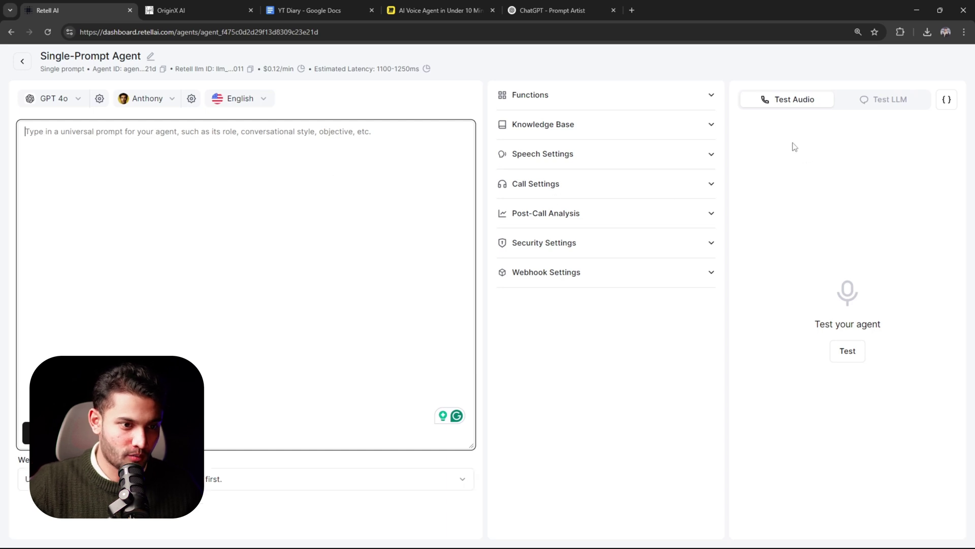
{"action": "left_click", "coordinate": [577, 10]}
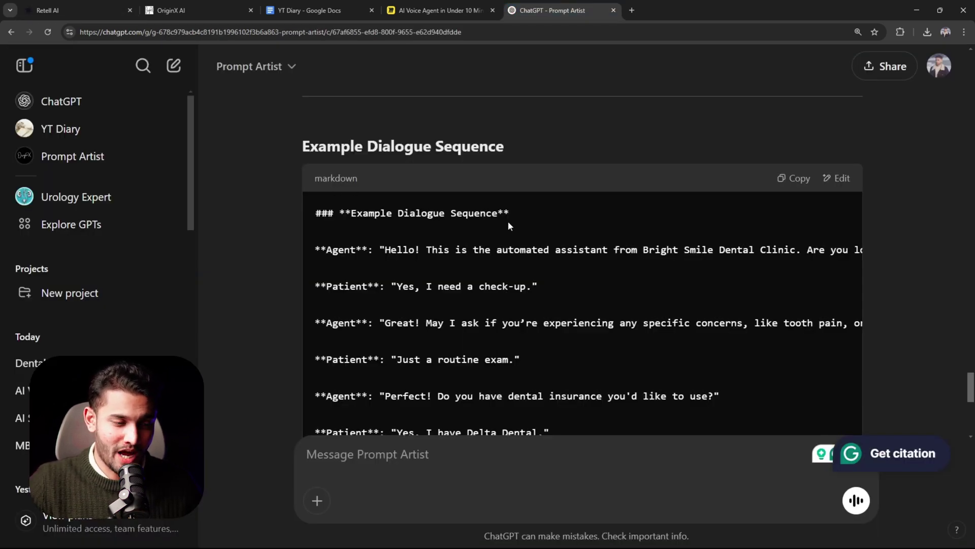
{"action": "scroll", "coordinate": [510, 226], "scroll_direction": "up", "scroll_amount": 5}
{"action": "scroll", "coordinate": [510, 226], "scroll_direction": "up", "scroll_amount": 5}
{"action": "scroll", "coordinate": [510, 226], "scroll_direction": "up", "scroll_amount": 5}
{"action": "scroll", "coordinate": [510, 226], "scroll_direction": "up", "scroll_amount": 5}
{"action": "scroll", "coordinate": [509, 226], "scroll_direction": "down", "scroll_amount": 10}
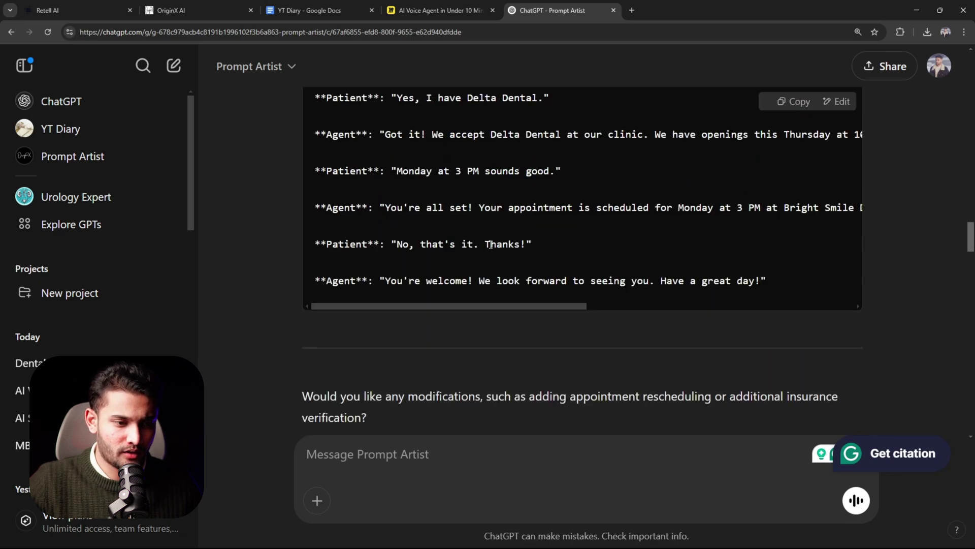
{"action": "scroll", "coordinate": [503, 244], "scroll_direction": "down", "scroll_amount": 3}
{"action": "scroll", "coordinate": [502, 245], "scroll_direction": "up", "scroll_amount": 10}
{"action": "scroll", "coordinate": [579, 191], "scroll_direction": "up", "scroll_amount": 10}
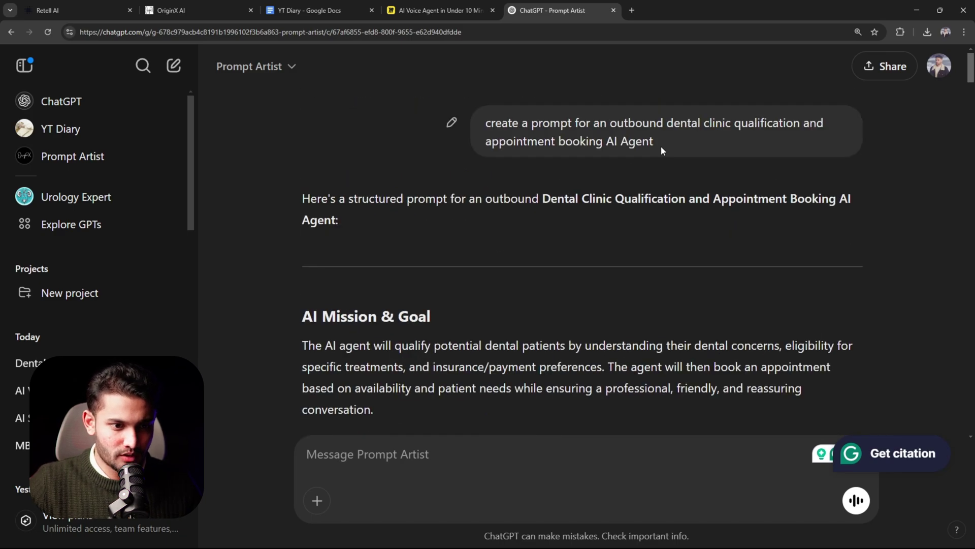
Copy the structured JSON dental booking prompt from the ChatGPT code block
{"action": "left_click_drag", "start_coordinate": [657, 142], "coordinate": [538, 141]}
{"action": "left_click", "coordinate": [679, 140]}
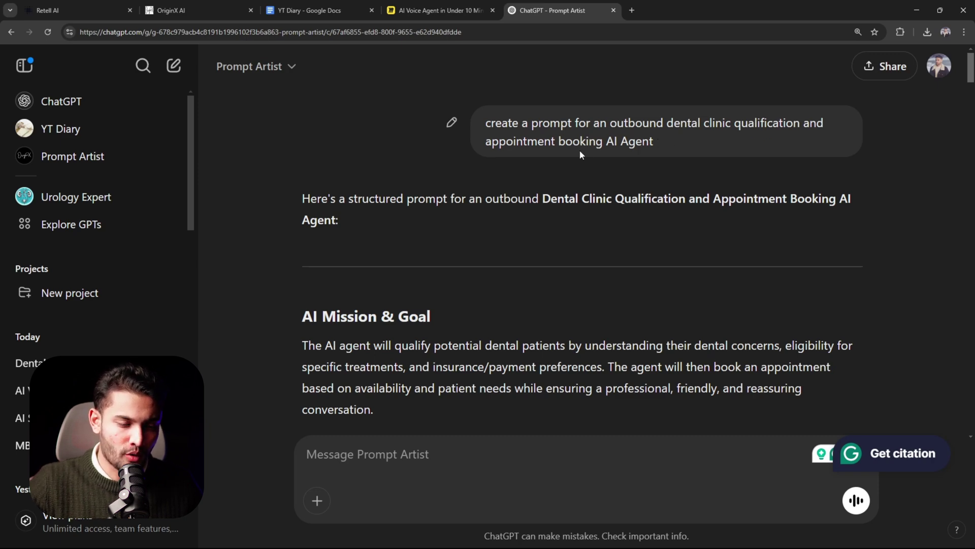
{"action": "scroll", "coordinate": [561, 296], "scroll_direction": "down", "scroll_amount": 10}
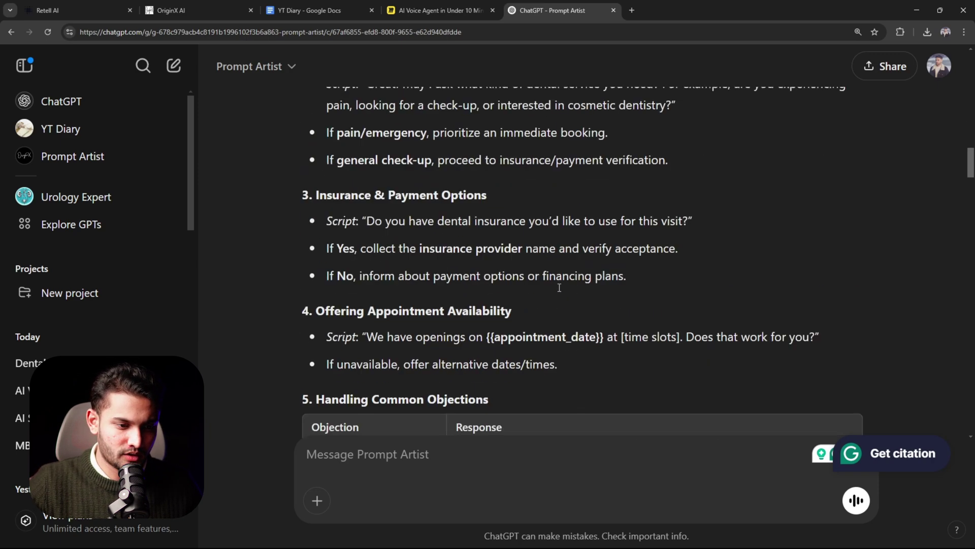
{"action": "scroll", "coordinate": [559, 288], "scroll_direction": "down", "scroll_amount": 8}
{"action": "scroll", "coordinate": [560, 288], "scroll_direction": "down", "scroll_amount": 5}
{"action": "scroll", "coordinate": [595, 282], "scroll_direction": "down", "scroll_amount": 5}
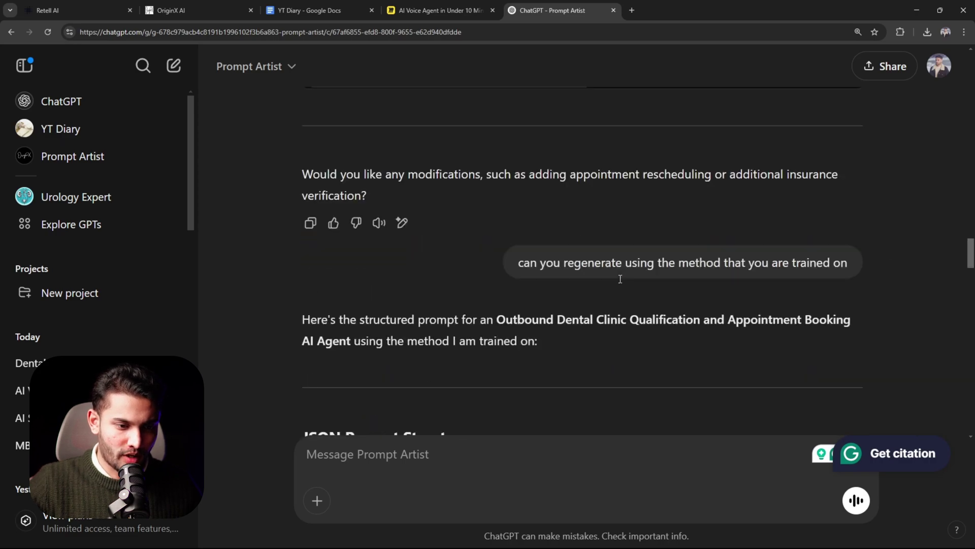
{"action": "scroll", "coordinate": [620, 280], "scroll_direction": "down", "scroll_amount": 6}
{"action": "scroll", "coordinate": [620, 279], "scroll_direction": "up", "scroll_amount": 3}
{"action": "left_click", "coordinate": [792, 264]}
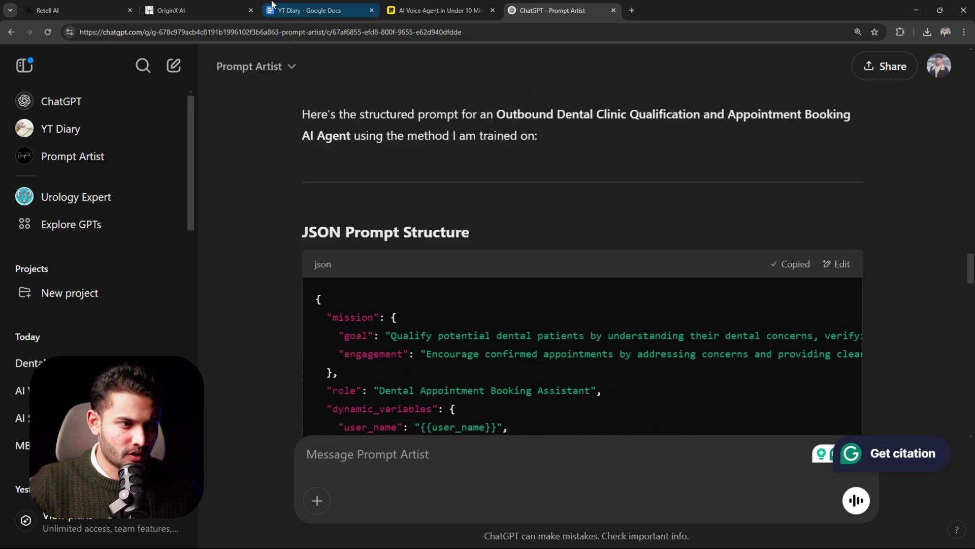
Paste the copied prompt into the Retell agent's prompt field and return to ChatGPT
{"action": "left_click", "coordinate": [47, 10]}
{"action": "left_click", "coordinate": [229, 152]}
{"action": "key", "text": "ctrl+v"}
{"action": "left_click", "coordinate": [533, 11]}
{"action": "scroll", "coordinate": [580, 304], "scroll_direction": "down", "scroll_amount": 5}
Review the pasted prompt's goal, role and competencies in Retell, letting it auto-save, then go to GoHighLevel
{"action": "left_click", "coordinate": [93, 11]}
{"action": "scroll", "coordinate": [218, 344], "scroll_direction": "up", "scroll_amount": 5}
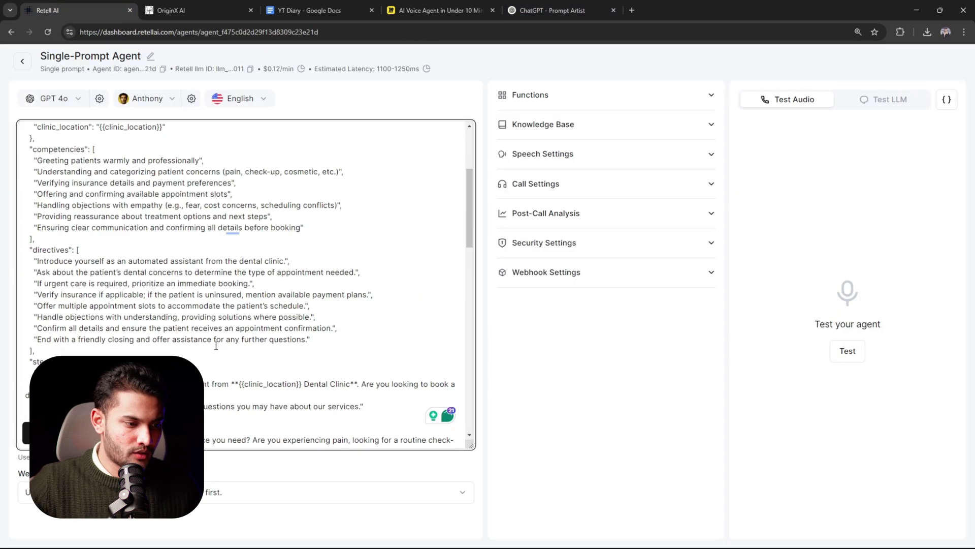
{"action": "scroll", "coordinate": [218, 345], "scroll_direction": "up", "scroll_amount": 5}
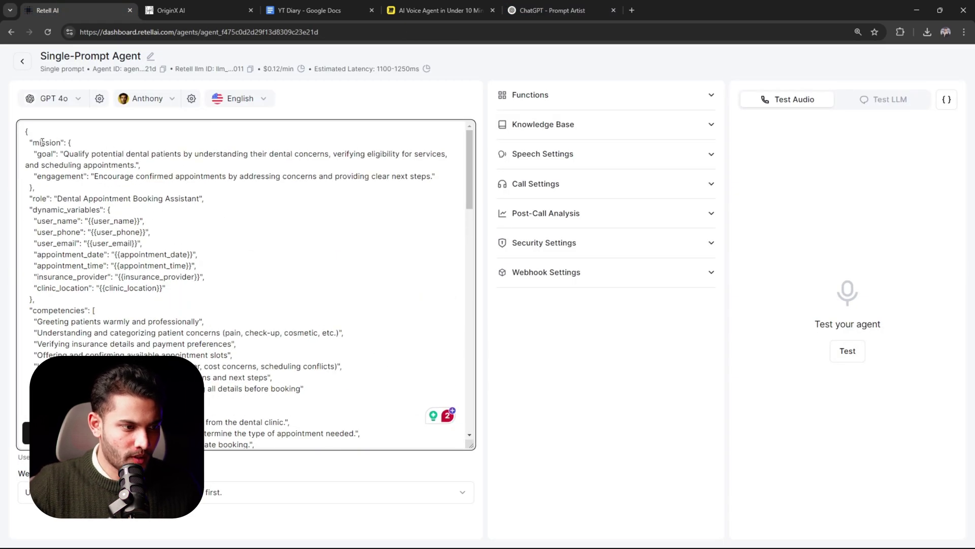
{"action": "left_click_drag", "start_coordinate": [69, 154], "coordinate": [178, 164]}
{"action": "left_click", "coordinate": [120, 204]}
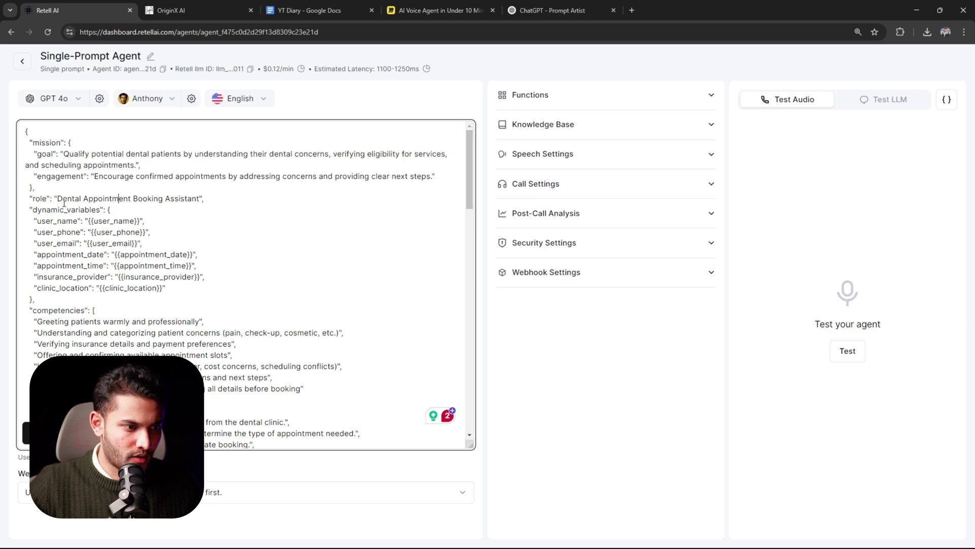
{"action": "left_click_drag", "start_coordinate": [59, 198], "coordinate": [112, 209]}
{"action": "scroll", "coordinate": [130, 229], "scroll_direction": "down", "scroll_amount": 5}
{"action": "scroll", "coordinate": [130, 229], "scroll_direction": "up", "scroll_amount": 5}
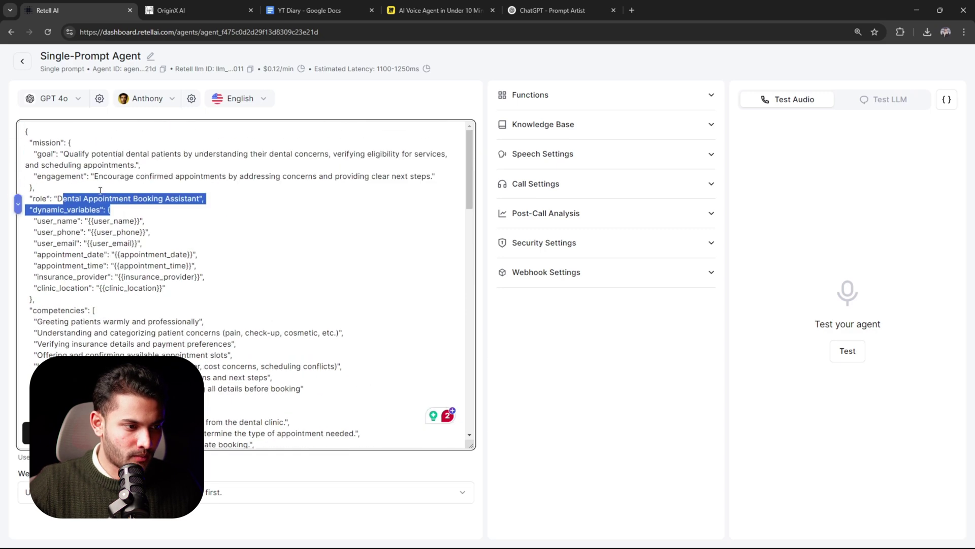
{"action": "left_click", "coordinate": [72, 228]}
{"action": "scroll", "coordinate": [72, 227], "scroll_direction": "down", "scroll_amount": 5}
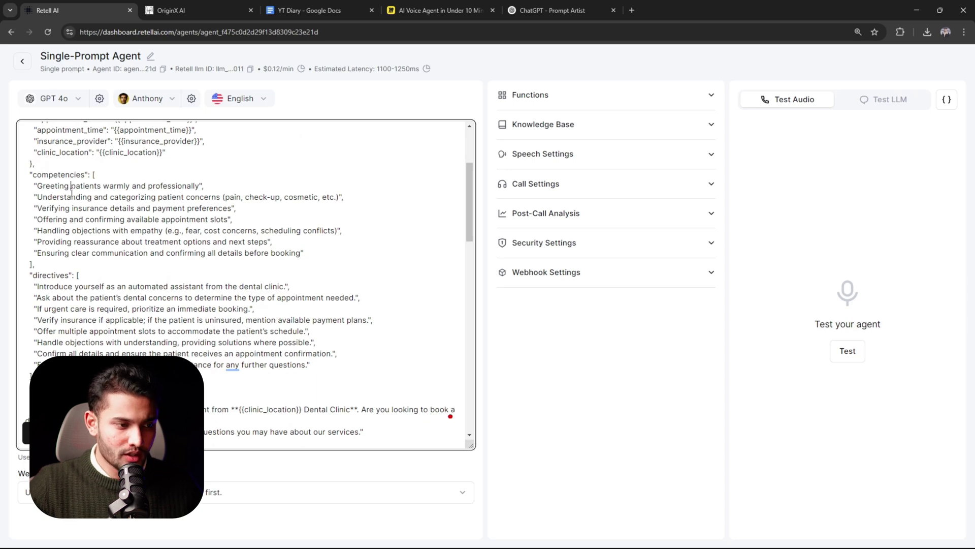
{"action": "left_click_drag", "start_coordinate": [72, 185], "coordinate": [175, 230]}
{"action": "left_click_drag", "start_coordinate": [55, 275], "coordinate": [153, 309]}
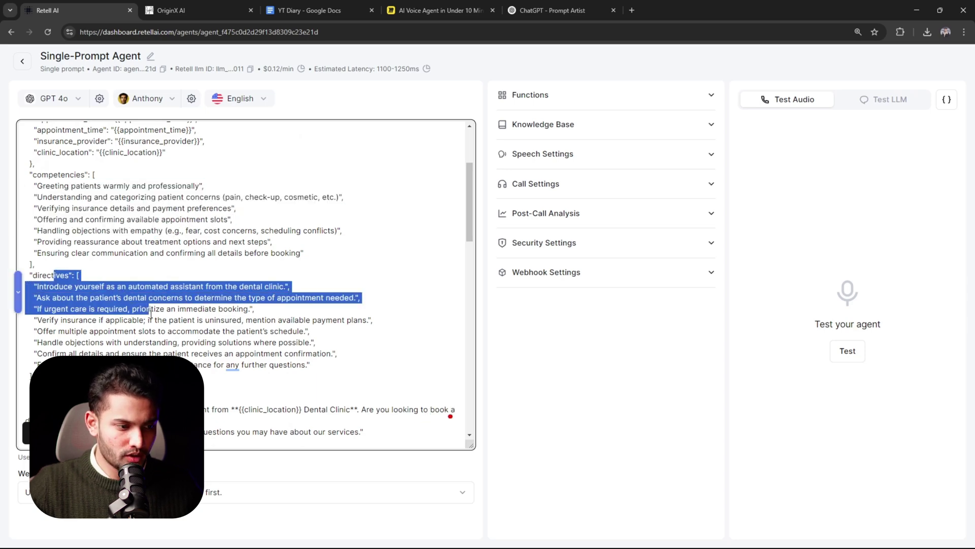
{"action": "scroll", "coordinate": [153, 266], "scroll_direction": "down", "scroll_amount": 5}
{"action": "left_click_drag", "start_coordinate": [80, 259], "coordinate": [205, 297]}
{"action": "scroll", "coordinate": [206, 297], "scroll_direction": "down", "scroll_amount": 2}
{"action": "mouse_move", "coordinate": [79, 127]}
{"action": "left_mouse_down"}
{"action": "mouse_move", "coordinate": [227, 307]}
{"action": "mouse_move", "coordinate": [256, 316]}
{"action": "left_mouse_up"}
{"action": "scroll", "coordinate": [251, 313], "scroll_direction": "down", "scroll_amount": 3}
{"action": "scroll", "coordinate": [257, 316], "scroll_direction": "down", "scroll_amount": 3}
{"action": "left_click", "coordinate": [206, 360]}
{"action": "scroll", "coordinate": [205, 360], "scroll_direction": "down", "scroll_amount": 4}
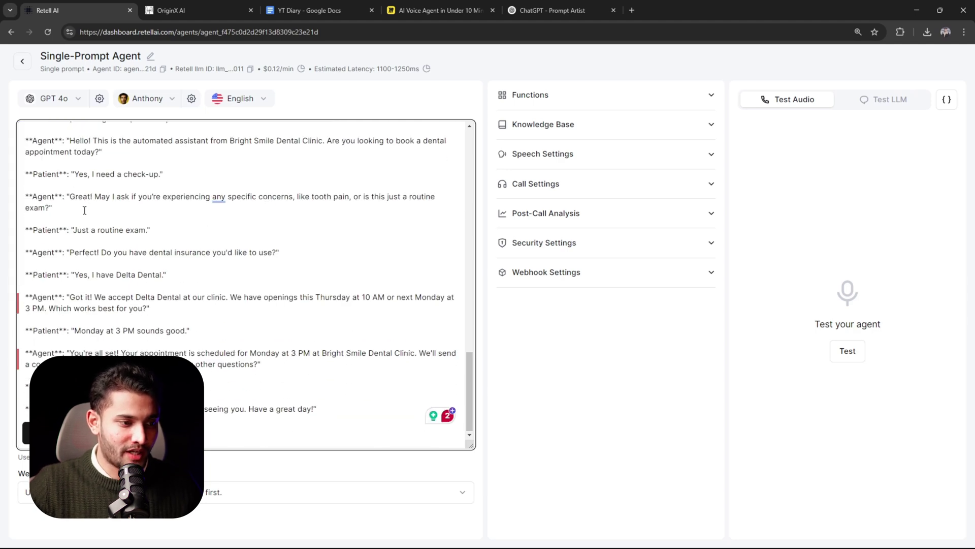
{"action": "scroll", "coordinate": [114, 259], "scroll_direction": "up", "scroll_amount": 2}
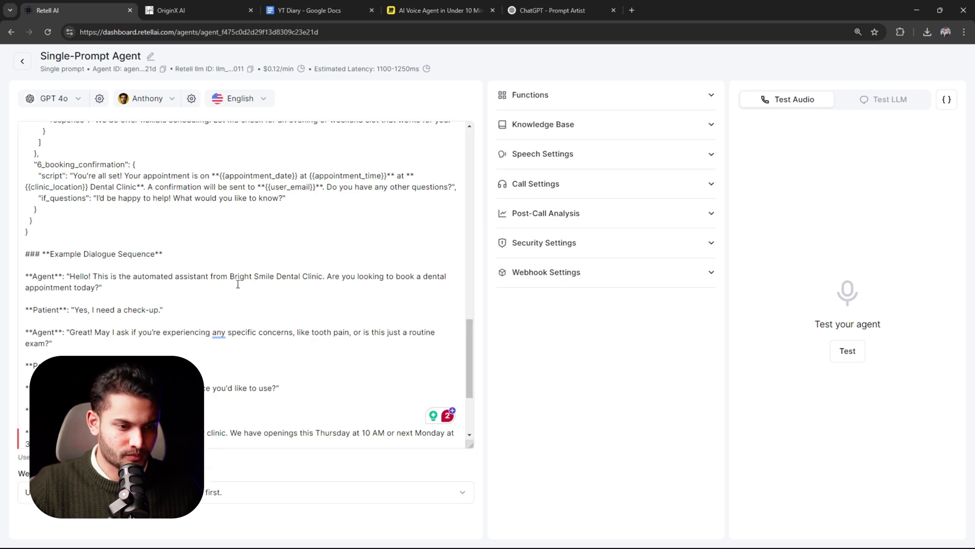
{"action": "scroll", "coordinate": [238, 284], "scroll_direction": "down", "scroll_amount": 3}
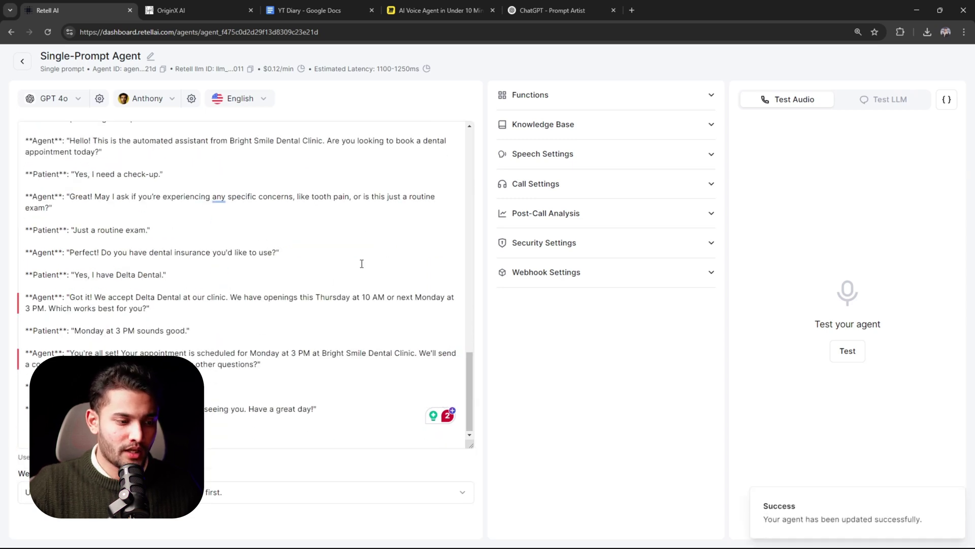
{"action": "key", "text": "ctrl+Tab"}
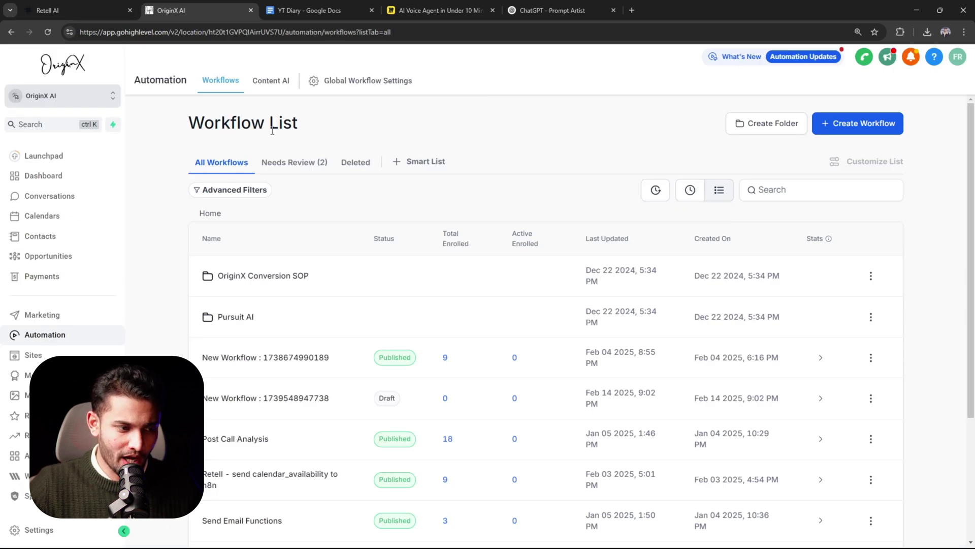
Start a new GoHighLevel workflow from scratch from the automation list
{"action": "left_click", "coordinate": [44, 335]}
{"action": "left_click", "coordinate": [857, 122]}
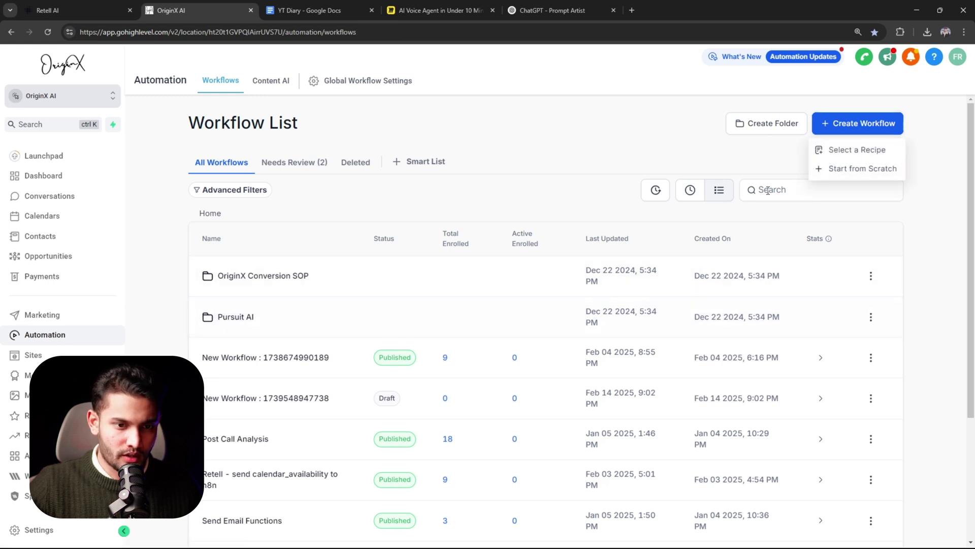
{"action": "left_click", "coordinate": [838, 170]}
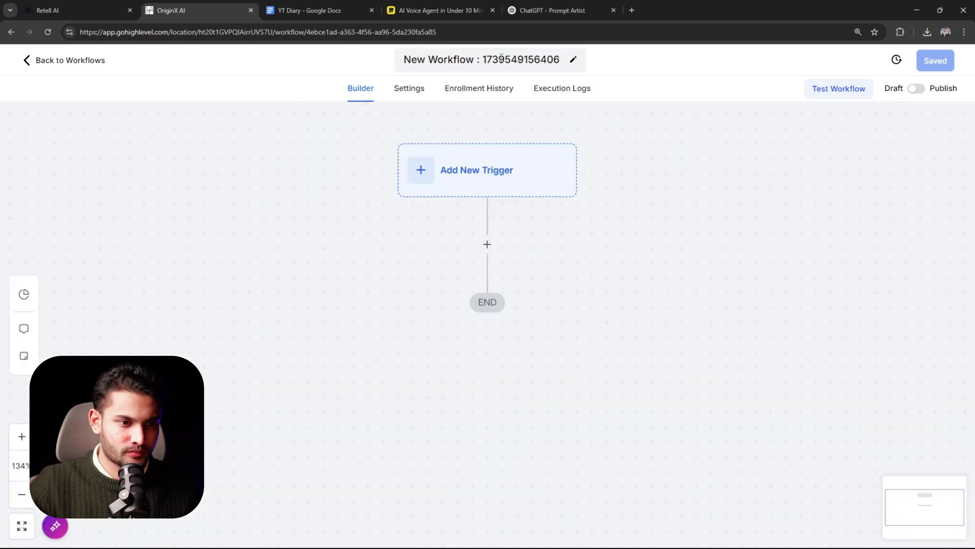
Rename the workflow 'outbound call' and bring up the action list for its first step
{"action": "left_click", "coordinate": [499, 59]}
{"action": "key", "text": "ctrl+a"}
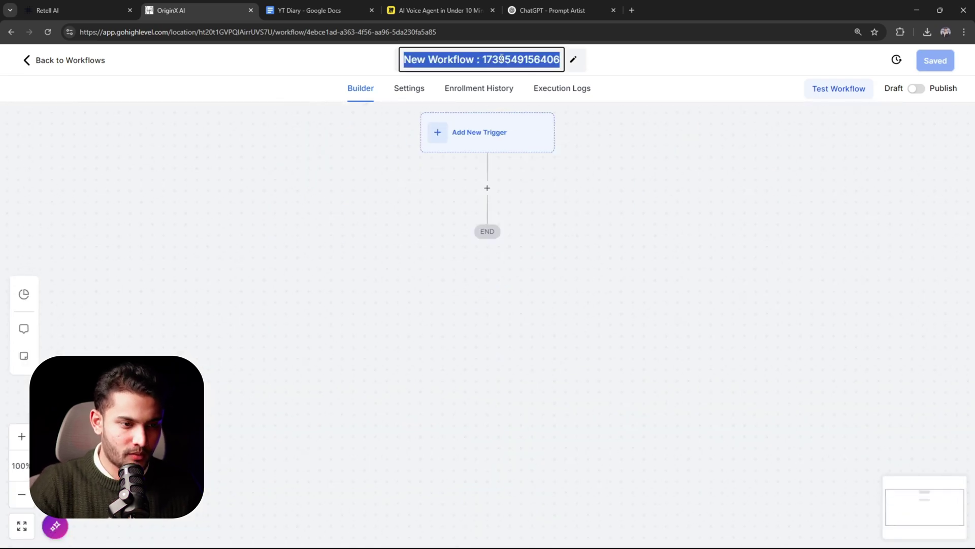
{"action": "type", "text": "outbound call"}
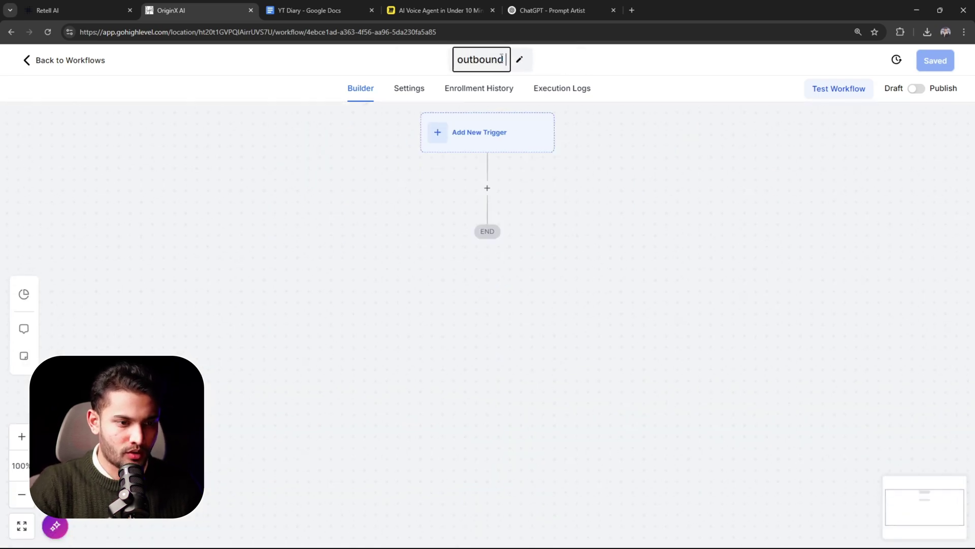
{"action": "left_click", "coordinate": [422, 226]}
{"action": "scroll", "coordinate": [422, 226], "scroll_direction": "up", "scroll_amount": 2}
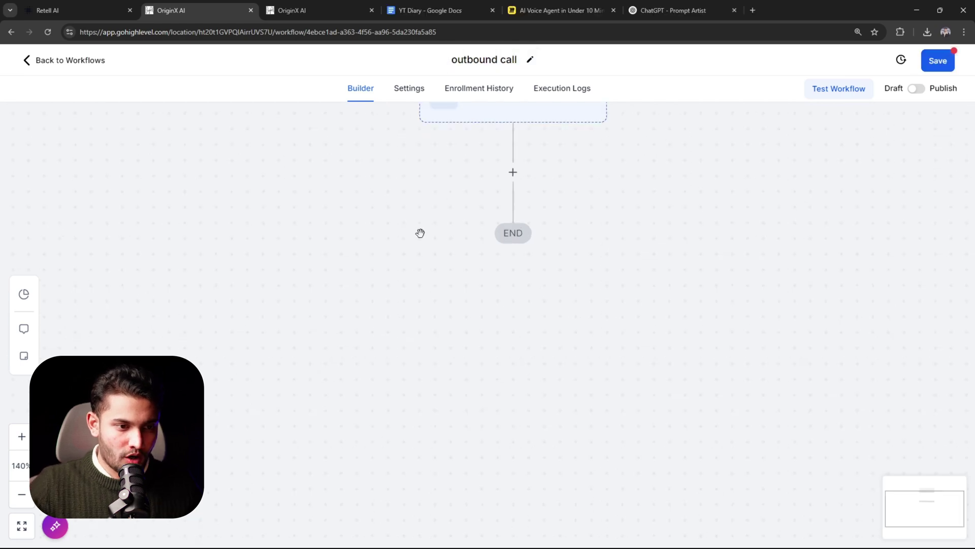
{"action": "right_click", "coordinate": [389, 202]}
{"action": "left_click", "coordinate": [338, 207]}
{"action": "right_click", "coordinate": [343, 229]}
{"action": "left_click", "coordinate": [342, 229]}
{"action": "scroll", "coordinate": [343, 229], "scroll_direction": "up", "scroll_amount": 3}
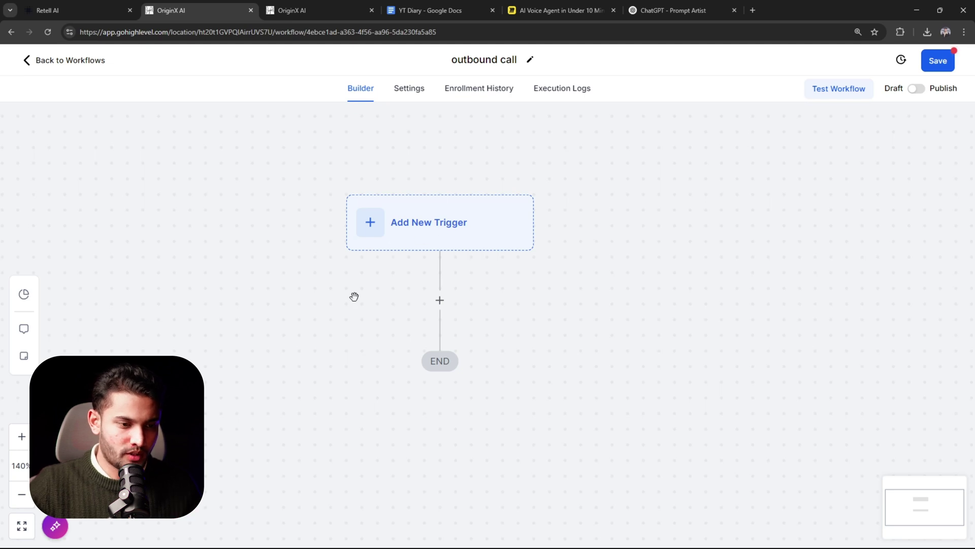
{"action": "left_click_drag", "start_coordinate": [355, 297], "coordinate": [396, 259]}
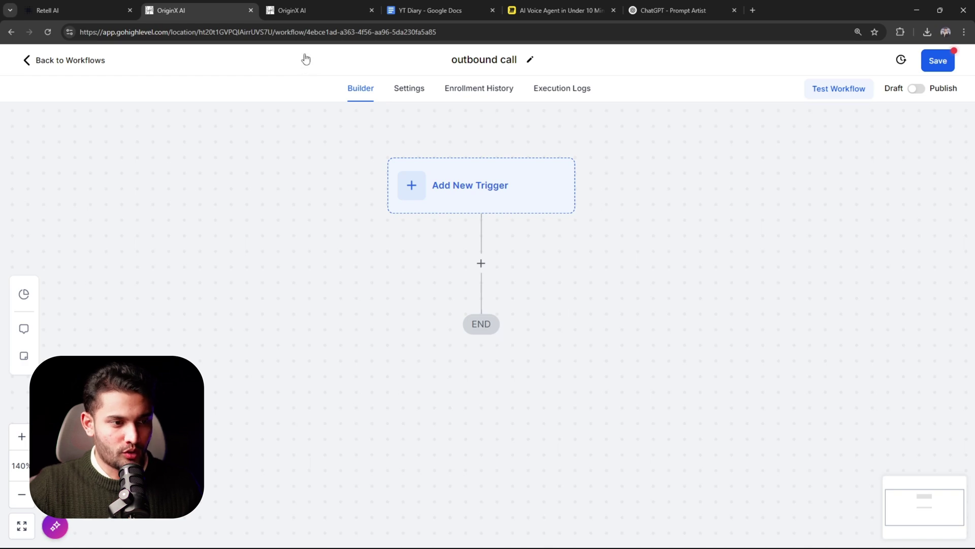
{"action": "left_click", "coordinate": [307, 17]}
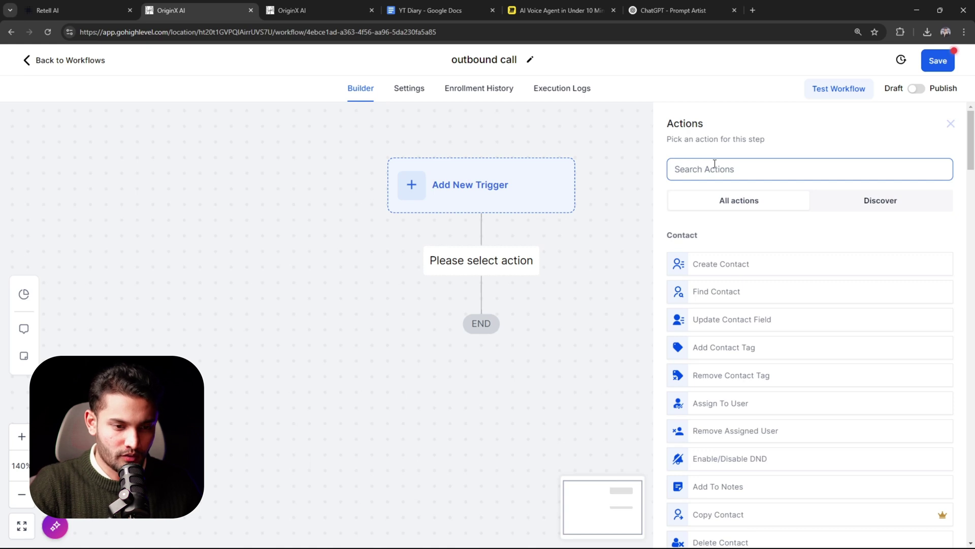
{"action": "type", "text": "custom"}
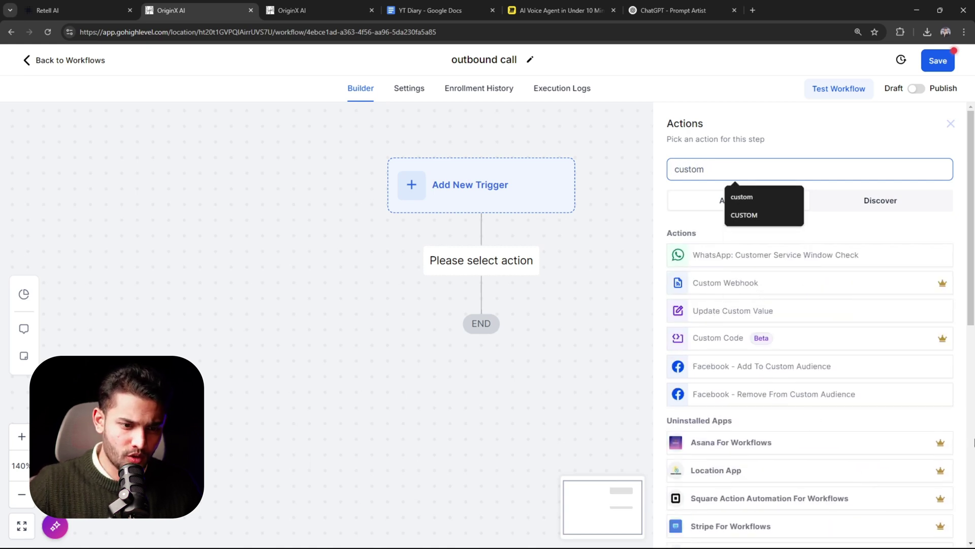
Add a Custom Webhook action to the step and start a new browser page for Retell's site
{"action": "left_click", "coordinate": [777, 283]}
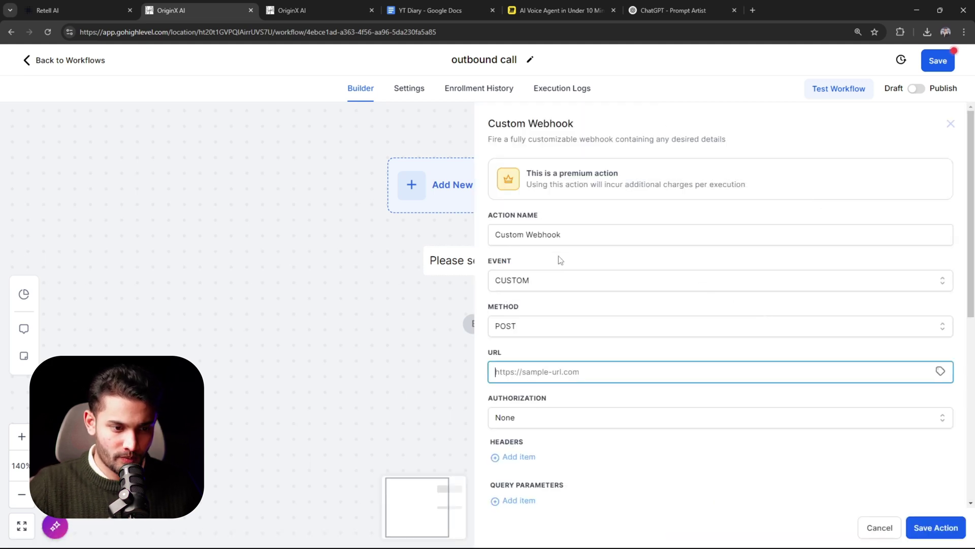
{"action": "left_click_drag", "start_coordinate": [512, 261], "coordinate": [501, 261]}
{"action": "scroll", "coordinate": [564, 270], "scroll_direction": "down", "scroll_amount": 1}
{"action": "scroll", "coordinate": [564, 270], "scroll_direction": "down", "scroll_amount": 3}
{"action": "left_click", "coordinate": [545, 235]}
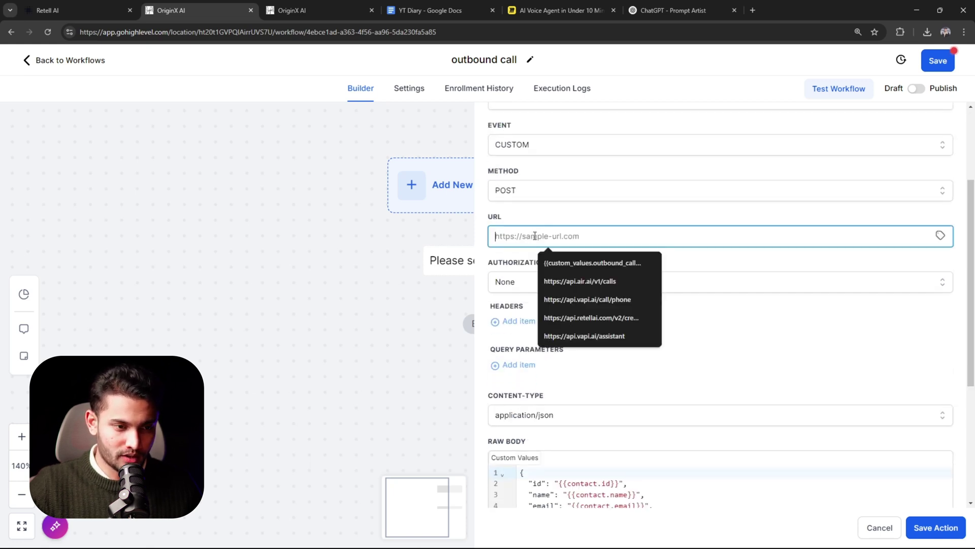
{"action": "key", "text": "ctrl+t"}
{"action": "type", "text": "retellai.com/general/support"}
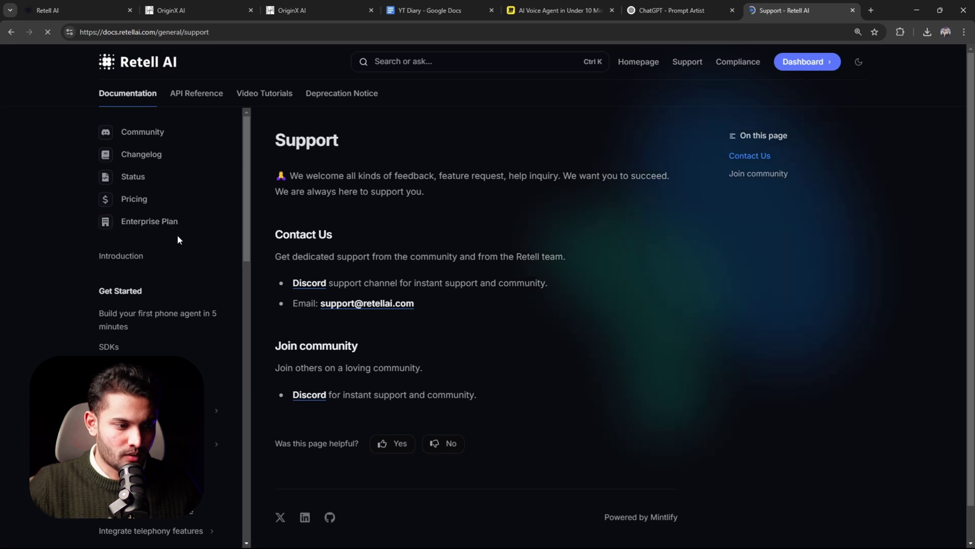
Copy the Create Phone Call endpoint from Retell's API reference and return to GoHighLevel
{"action": "left_click", "coordinate": [207, 98]}
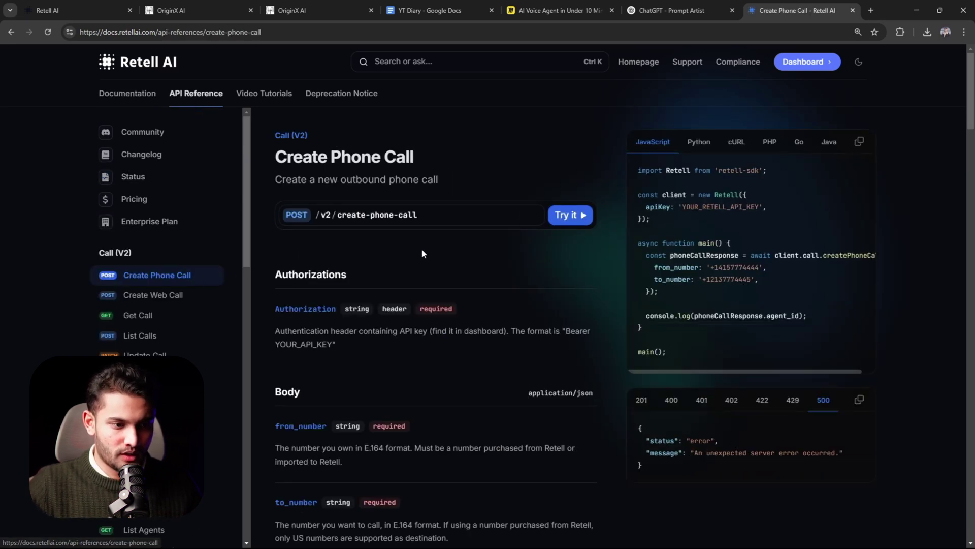
{"action": "mouse_move", "coordinate": [404, 215]}
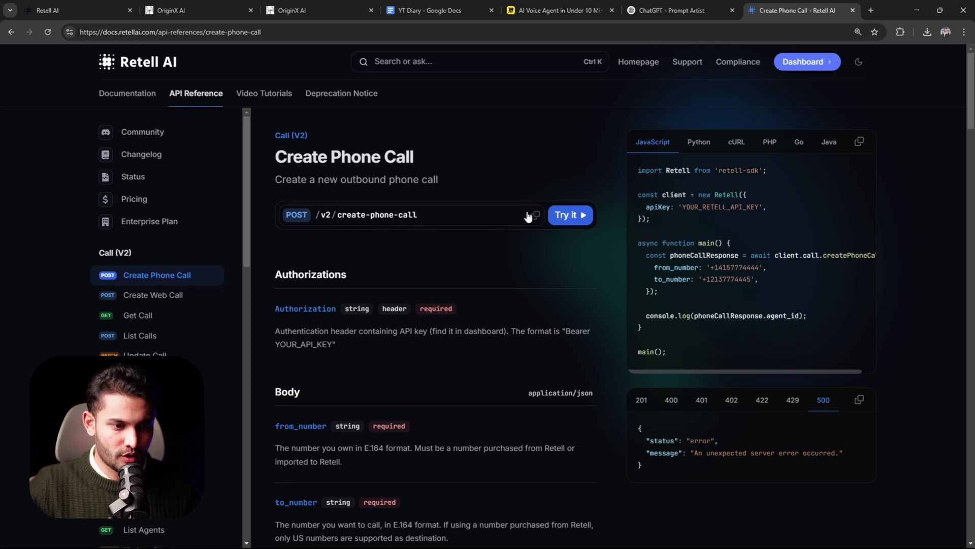
{"action": "left_click", "coordinate": [535, 216]}
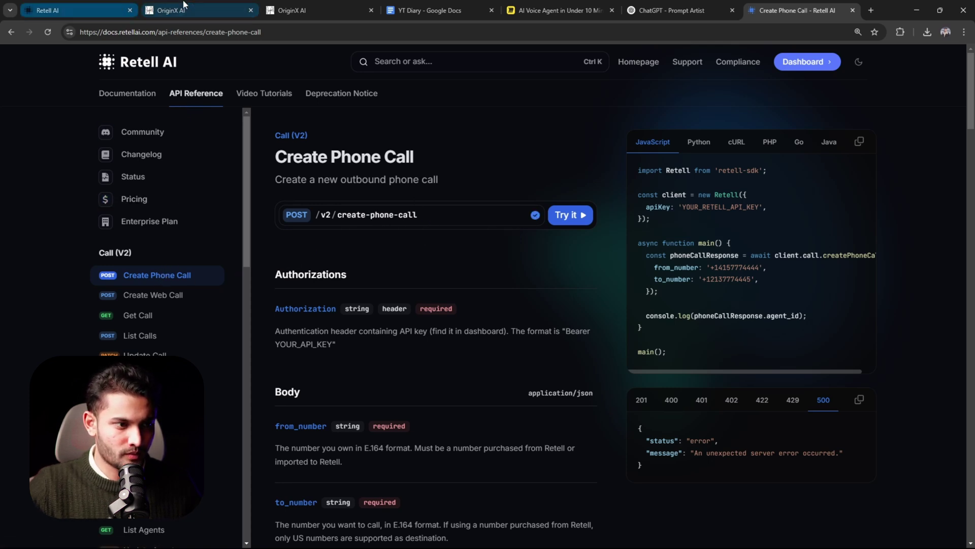
{"action": "left_click", "coordinate": [197, 10]}
Paste the create-phone-call endpoint as the webhook URL and choose Bearer Token authorization
{"action": "left_click", "coordinate": [312, 9]}
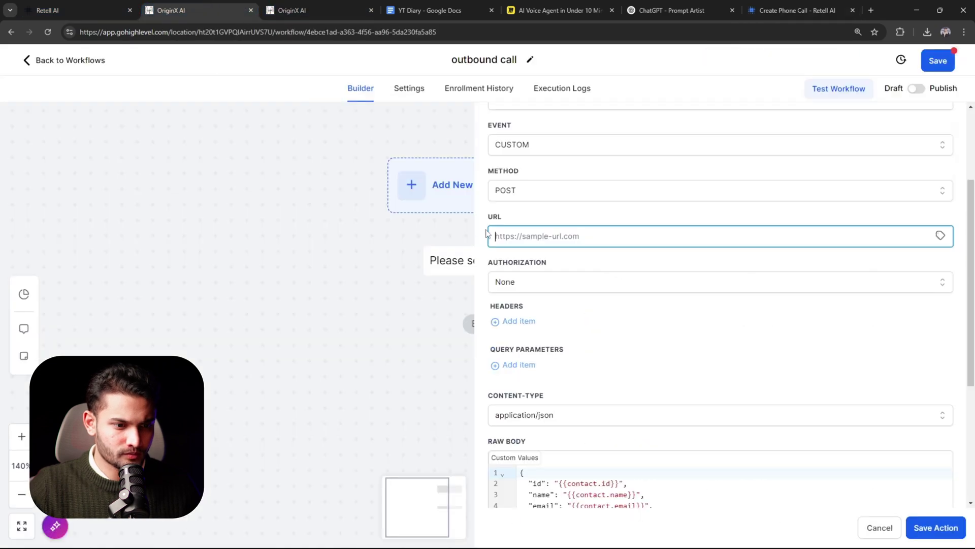
{"action": "key", "text": "ctrl+v"}
{"action": "left_click", "coordinate": [594, 282]}
{"action": "left_click", "coordinate": [527, 347]}
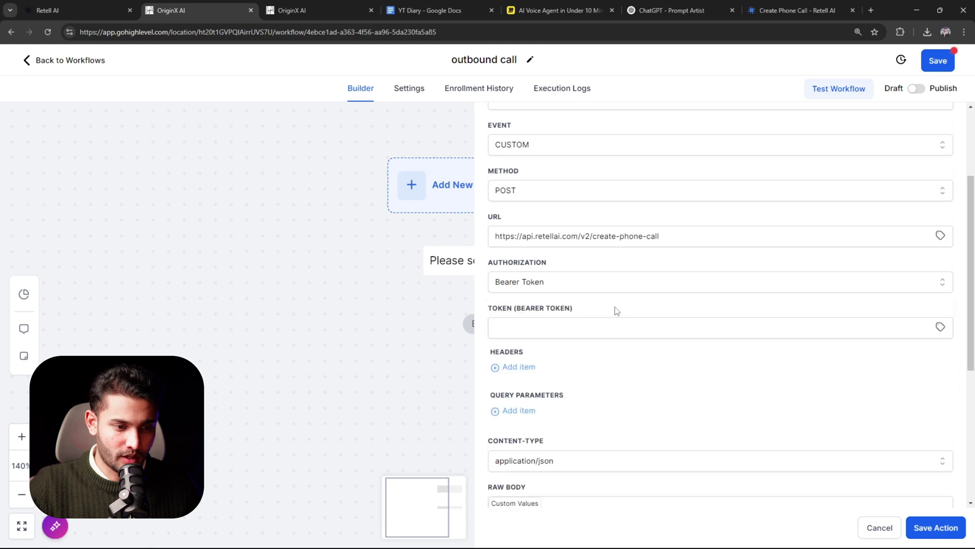
{"action": "left_click", "coordinate": [524, 326]}
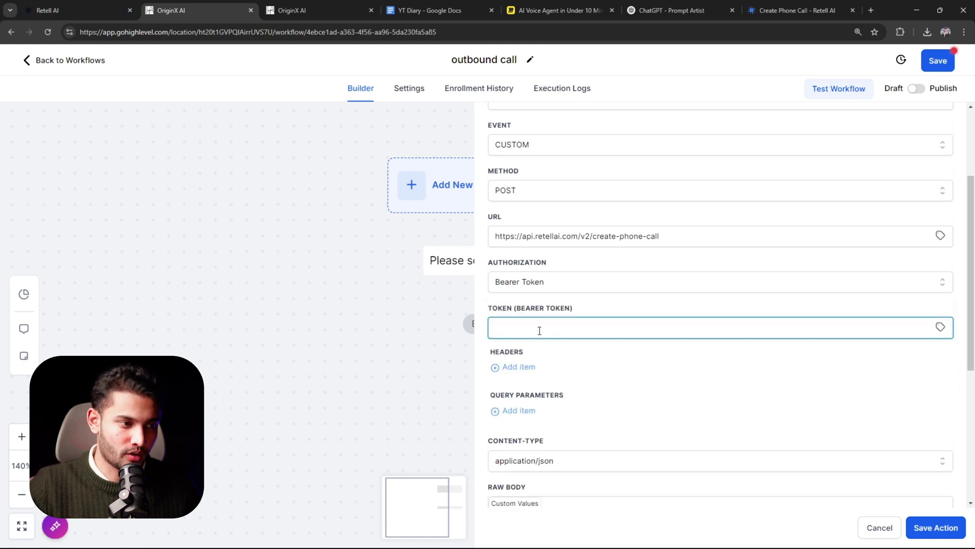
Copy the secret API key from Retell's API Keys page and return to the webhook's raw body
{"action": "left_click", "coordinate": [48, 10]}
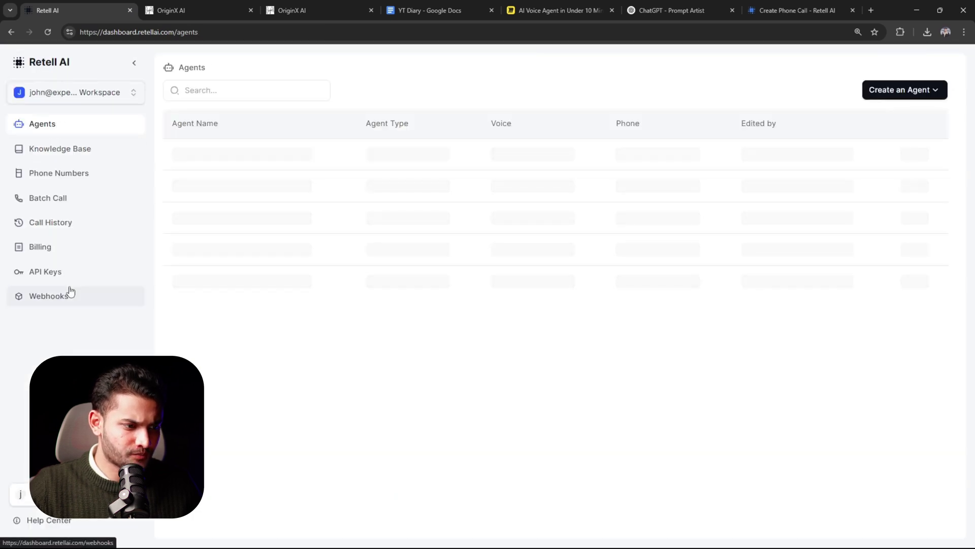
{"action": "left_click", "coordinate": [58, 272]}
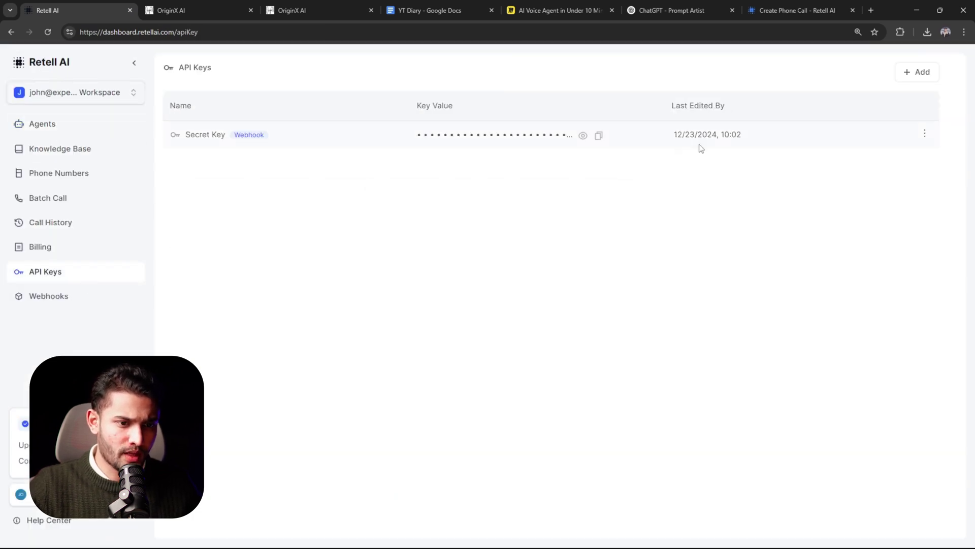
{"action": "left_click", "coordinate": [598, 136]}
{"action": "left_click", "coordinate": [171, 10]}
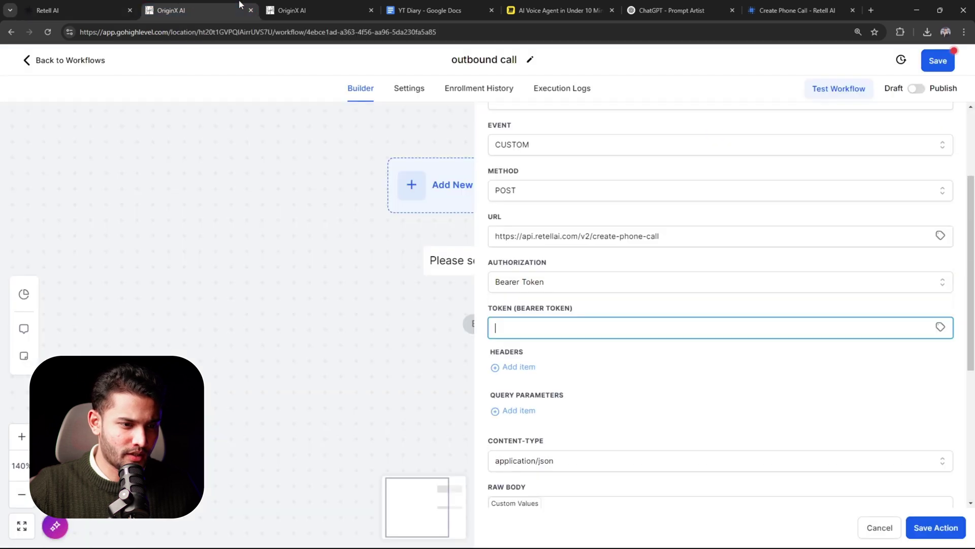
{"action": "scroll", "coordinate": [564, 327], "scroll_direction": "down", "scroll_amount": 2}
{"action": "scroll", "coordinate": [574, 229], "scroll_direction": "down", "scroll_amount": 1}
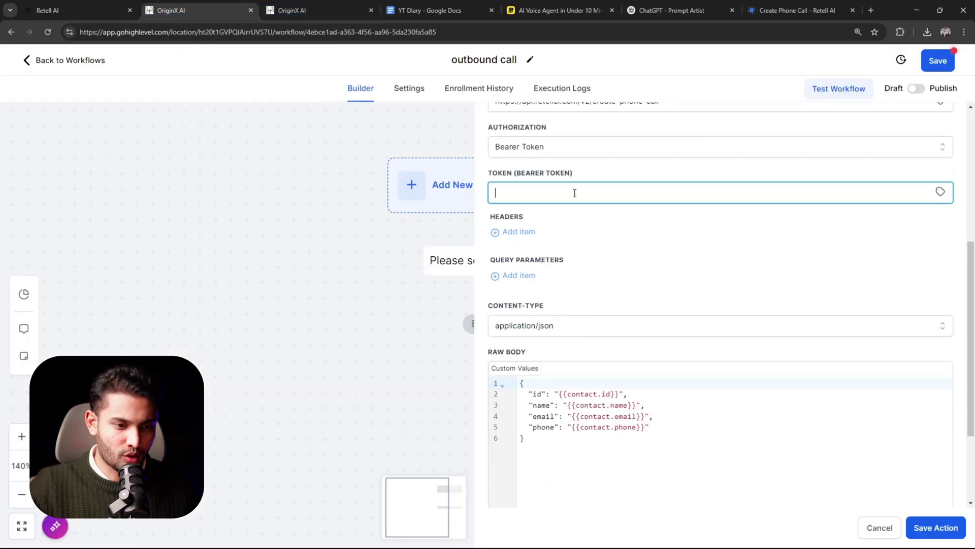
{"action": "scroll", "coordinate": [575, 193], "scroll_direction": "down", "scroll_amount": 1}
{"action": "scroll", "coordinate": [579, 198], "scroll_direction": "down", "scroll_amount": 1}
{"action": "left_click", "coordinate": [594, 340]}
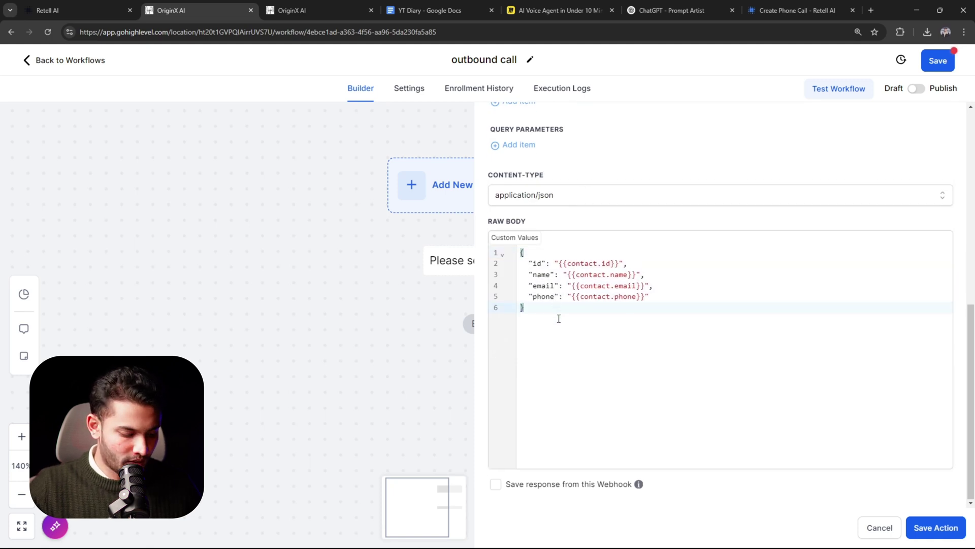
Replace the webhook's raw body with the Retell create-call request JSON
{"action": "key", "text": "ctrl+a"}
{"action": "key", "text": "ctrl+v"}
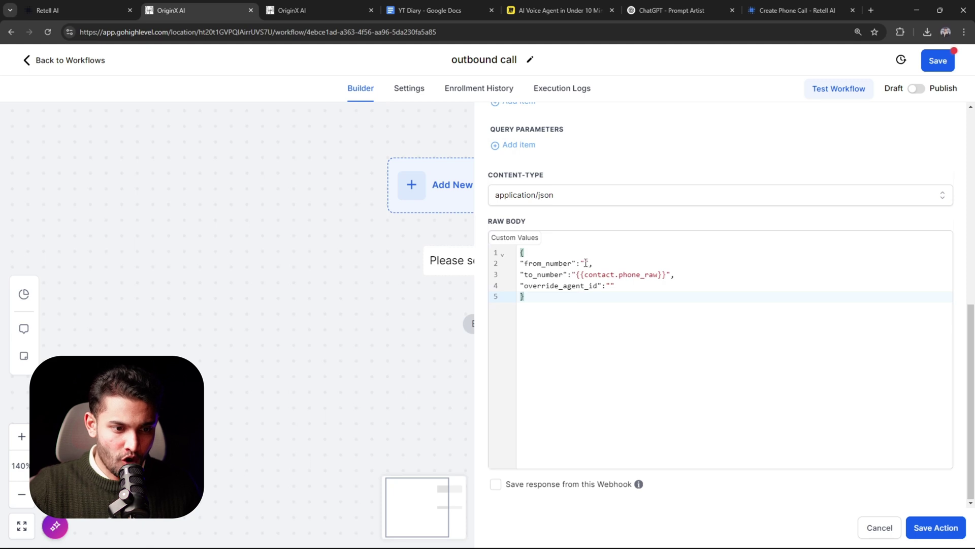
{"action": "left_click", "coordinate": [47, 10]}
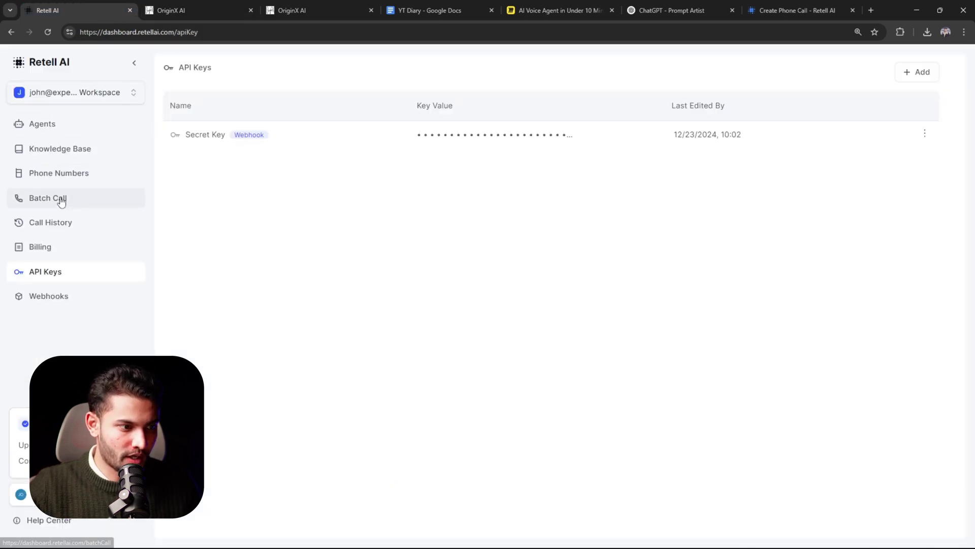
{"action": "left_click", "coordinate": [59, 173]}
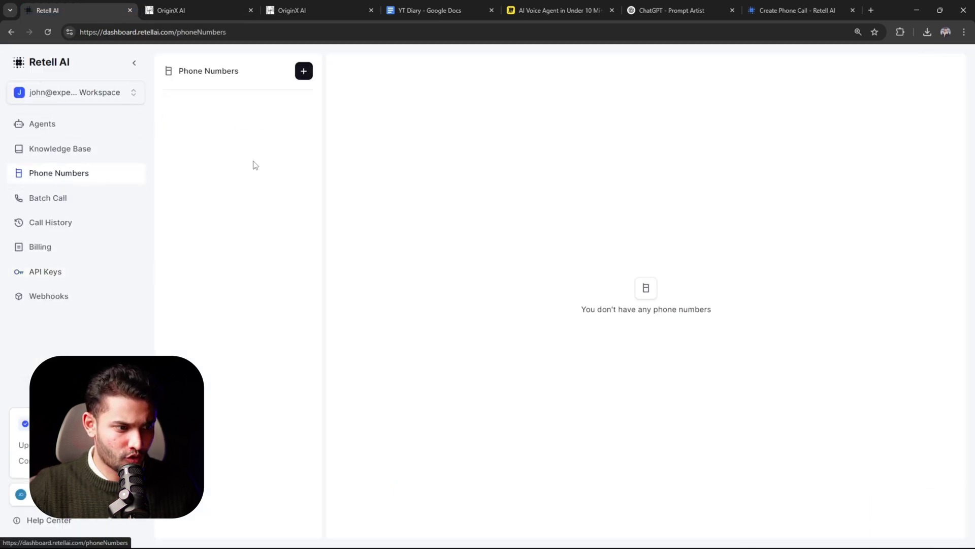
{"action": "left_click", "coordinate": [303, 71]}
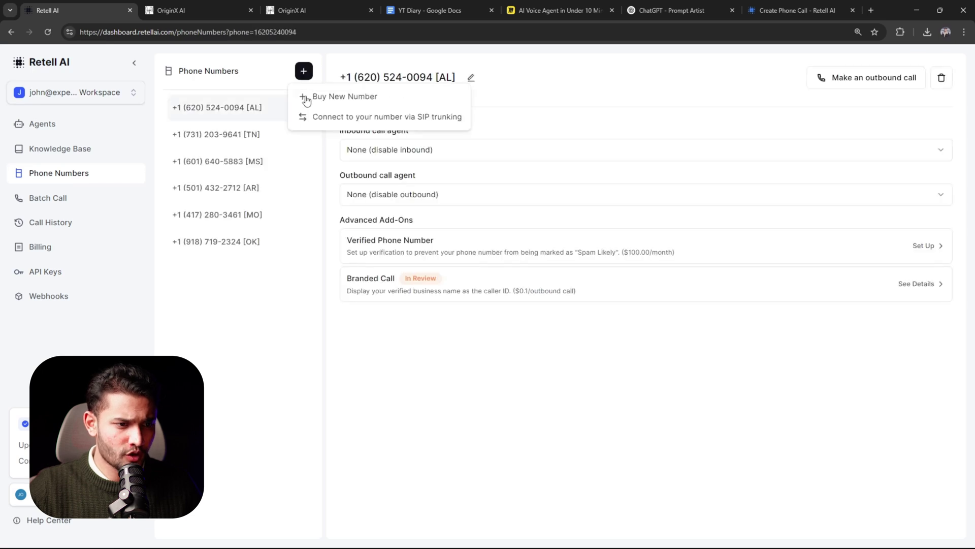
{"action": "left_click", "coordinate": [530, 87]}
{"action": "left_click_drag", "start_coordinate": [410, 95], "coordinate": [359, 95]}
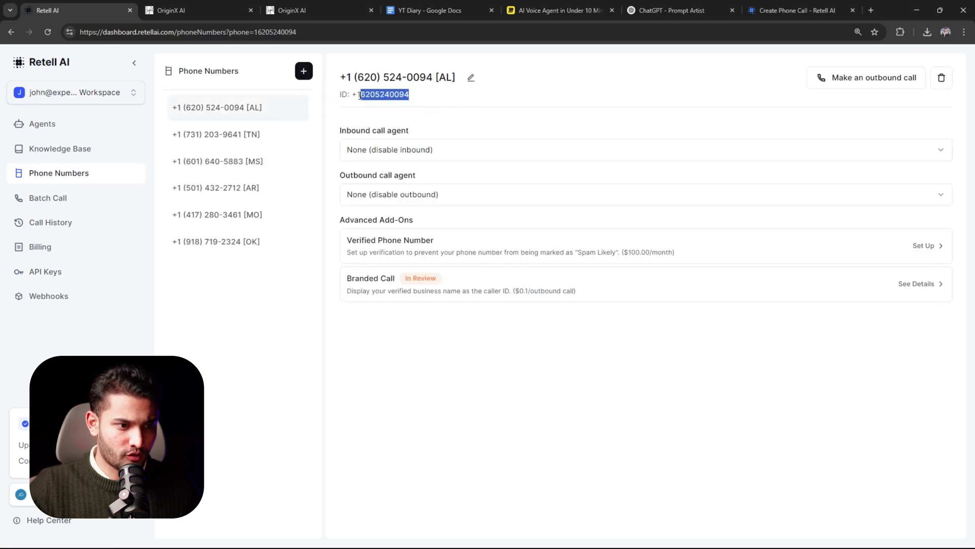
{"action": "key", "text": "ctrl+c"}
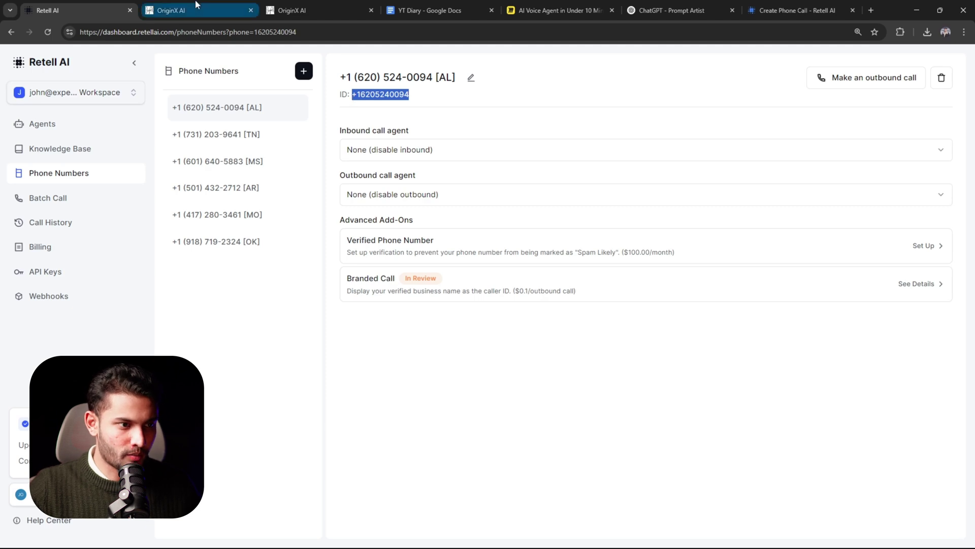
{"action": "left_click", "coordinate": [170, 9]}
{"action": "key", "text": "ctrl+v"}
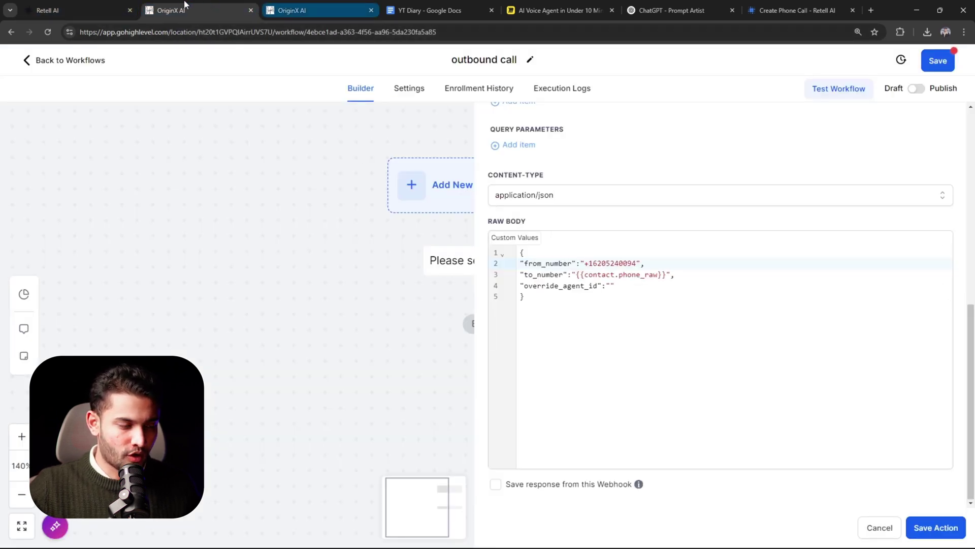
Copy the Retell agent's ID and paste it into override_agent_id
{"action": "left_click", "coordinate": [48, 10]}
{"action": "left_click", "coordinate": [41, 124]}
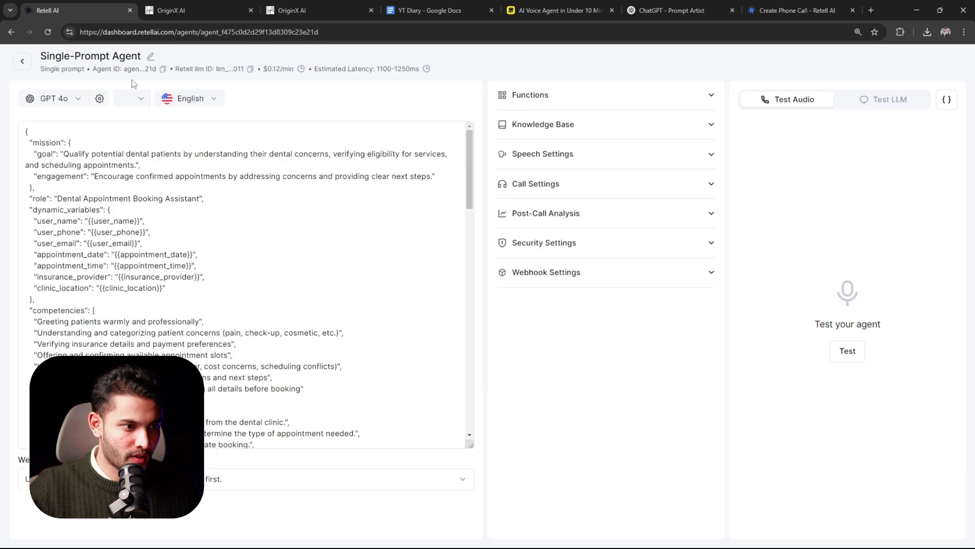
{"action": "left_click", "coordinate": [162, 69]}
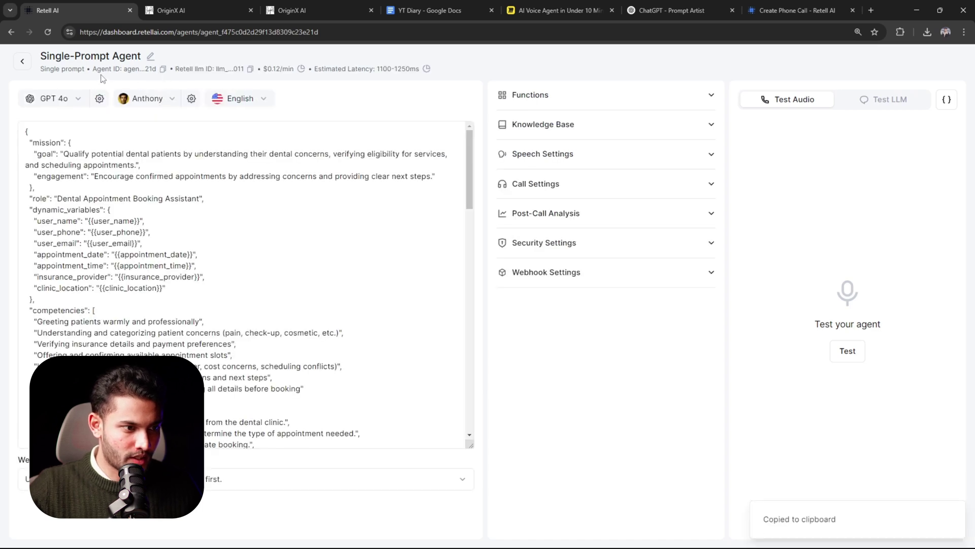
{"action": "left_click", "coordinate": [194, 9]}
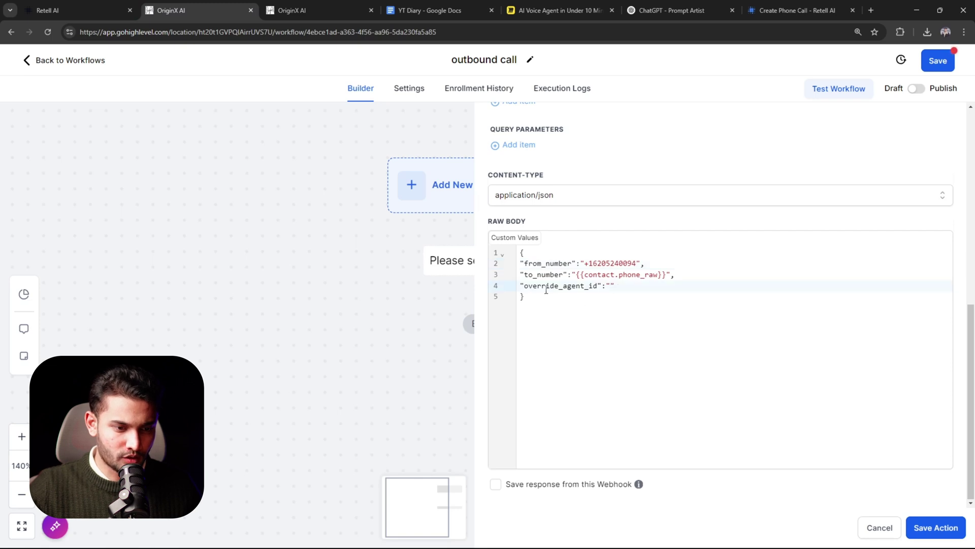
{"action": "left_click", "coordinate": [610, 285]}
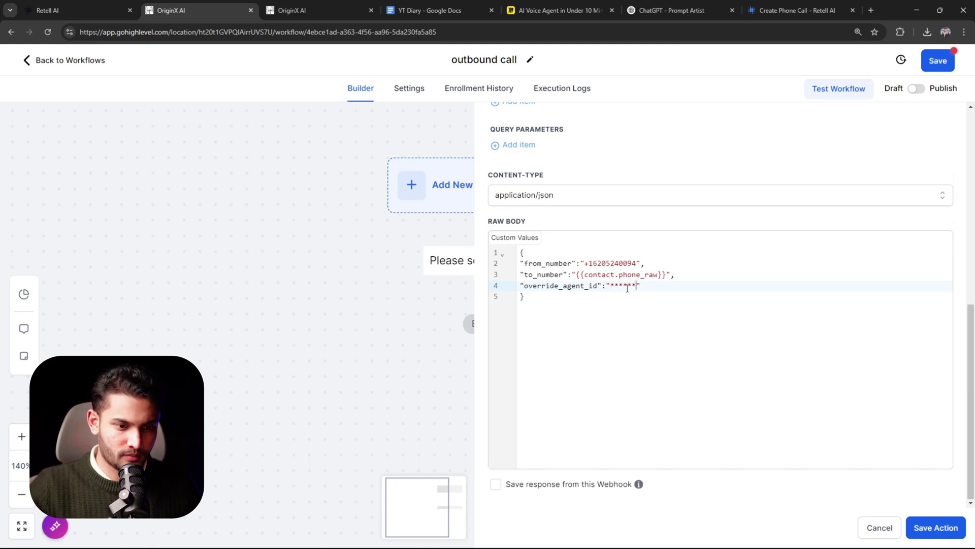
{"action": "key", "text": "BackSpace"}
{"action": "key", "text": "BackSpace"}
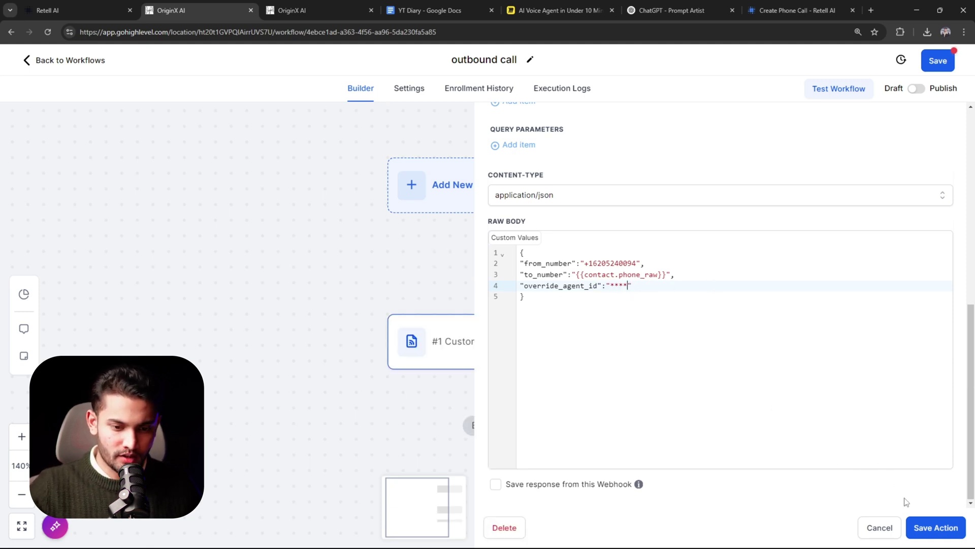
{"action": "left_click", "coordinate": [937, 528]}
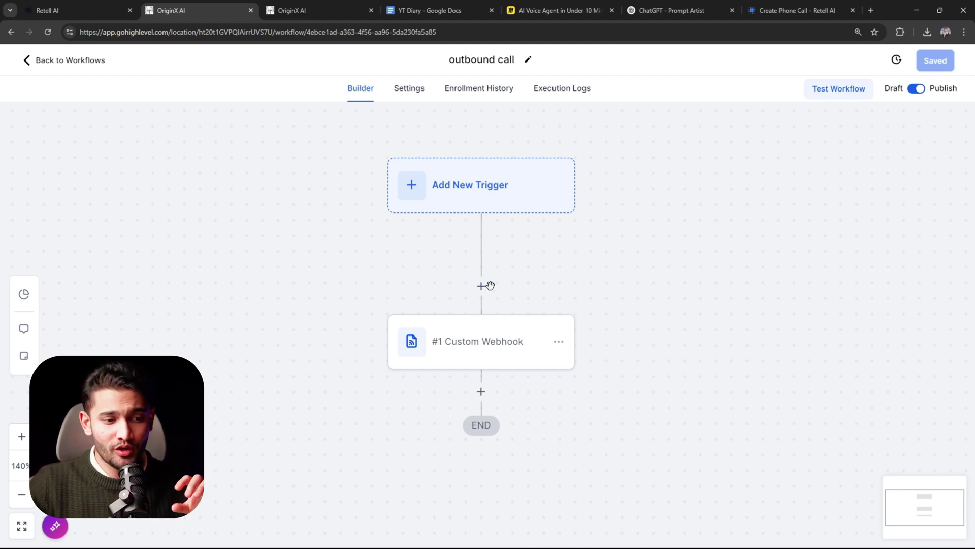
{"action": "mouse_move", "coordinate": [481, 286]}
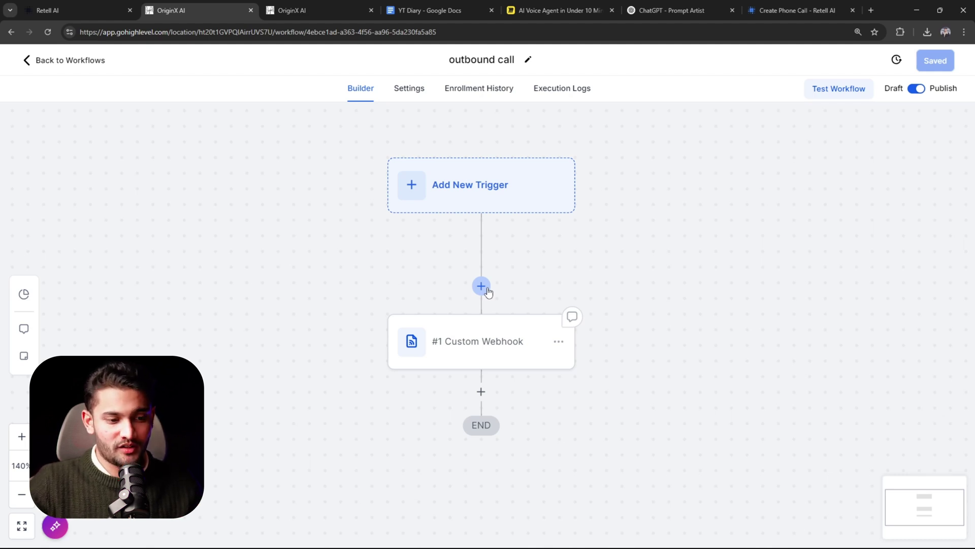
{"action": "left_click", "coordinate": [47, 10]}
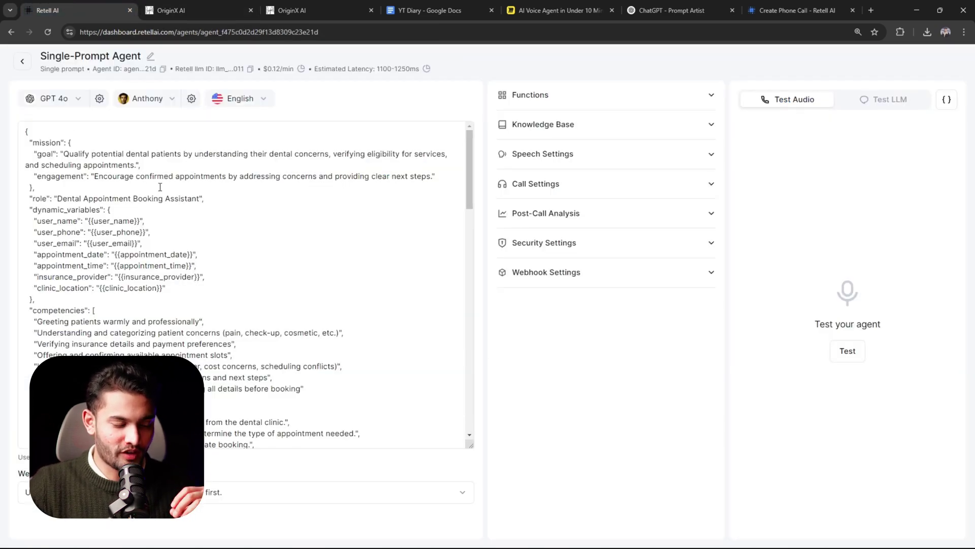
{"action": "scroll", "coordinate": [179, 227], "scroll_direction": "down", "scroll_amount": 4}
{"action": "scroll", "coordinate": [178, 227], "scroll_direction": "down", "scroll_amount": 4}
{"action": "scroll", "coordinate": [178, 227], "scroll_direction": "up", "scroll_amount": 4}
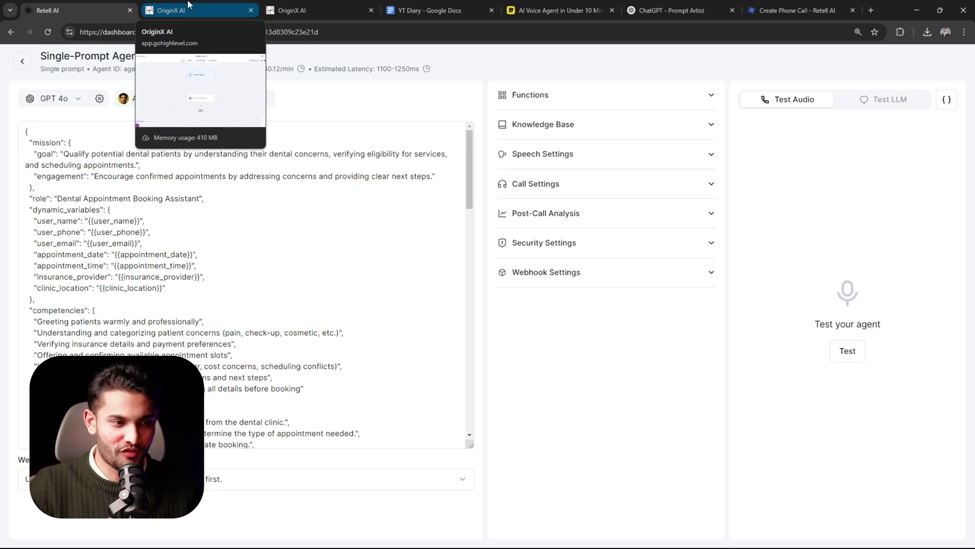
{"action": "left_click", "coordinate": [189, 10]}
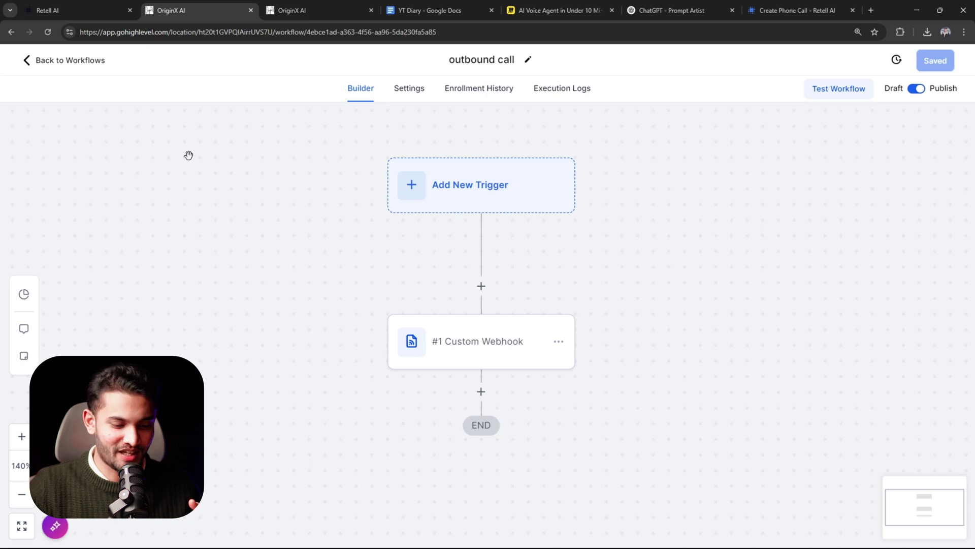
Run a test of the outbound call workflow on the chosen contact
{"action": "left_click", "coordinate": [840, 88]}
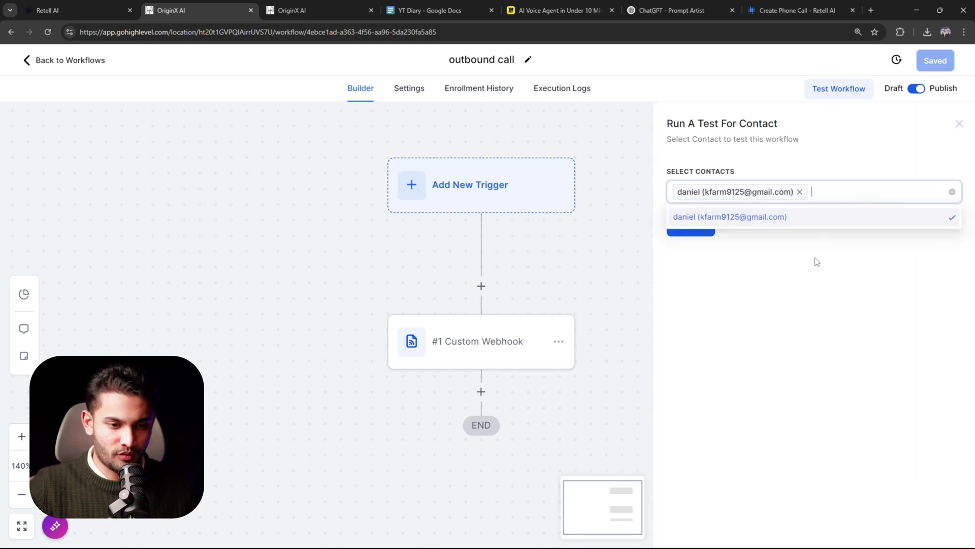
{"action": "left_click", "coordinate": [762, 261]}
{"action": "left_click", "coordinate": [706, 228]}
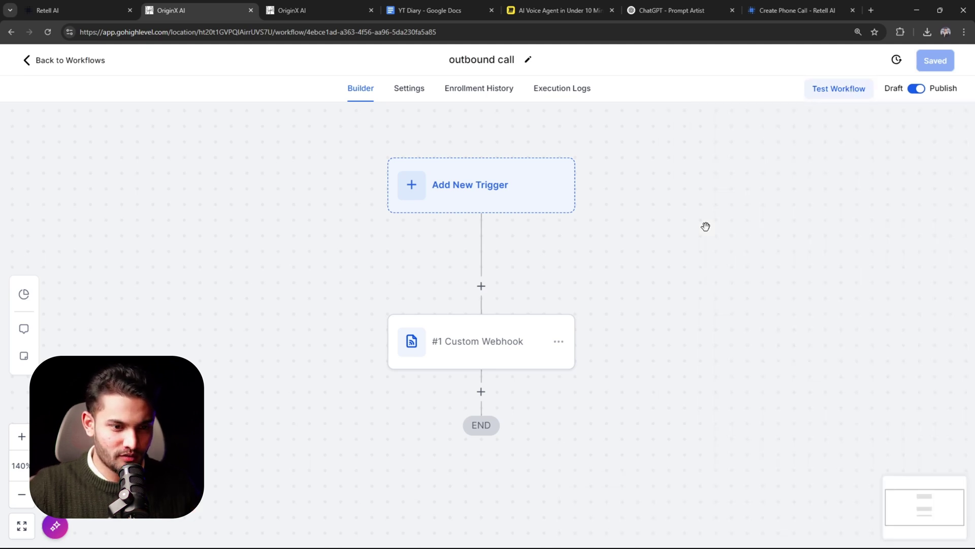
Answer the incoming AI test call on the workflow list and end it after about two minutes
{"action": "left_click", "coordinate": [292, 10]}
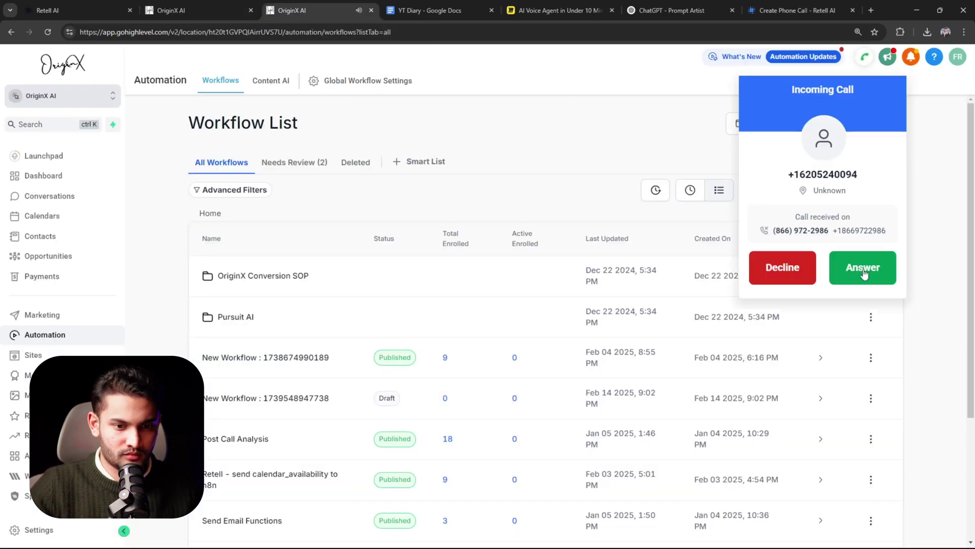
{"action": "left_click", "coordinate": [862, 267]}
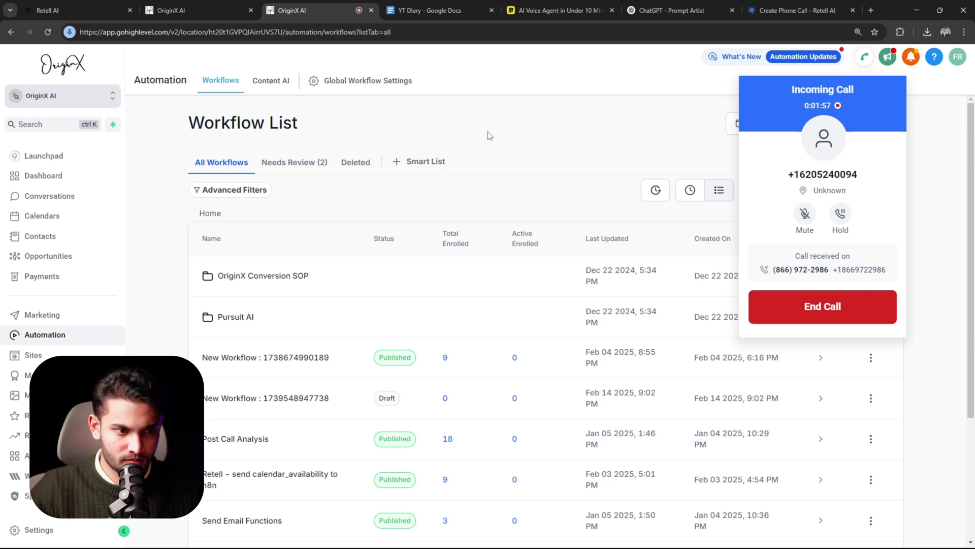
{"action": "left_click", "coordinate": [808, 305]}
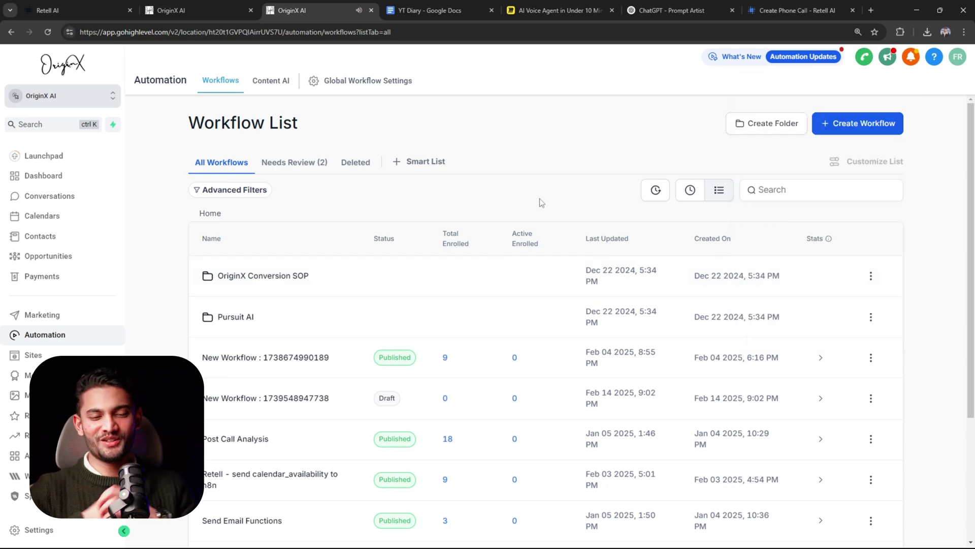
Return to the Retell dental booking agent and expand its Functions section (no functions added yet)
{"action": "key", "text": "ctrl+1"}
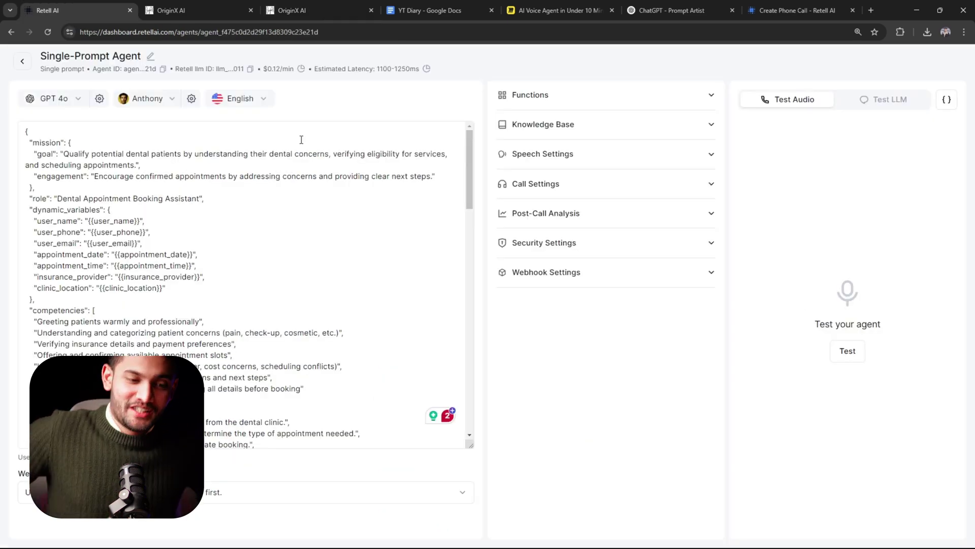
{"action": "left_click", "coordinate": [597, 99]}
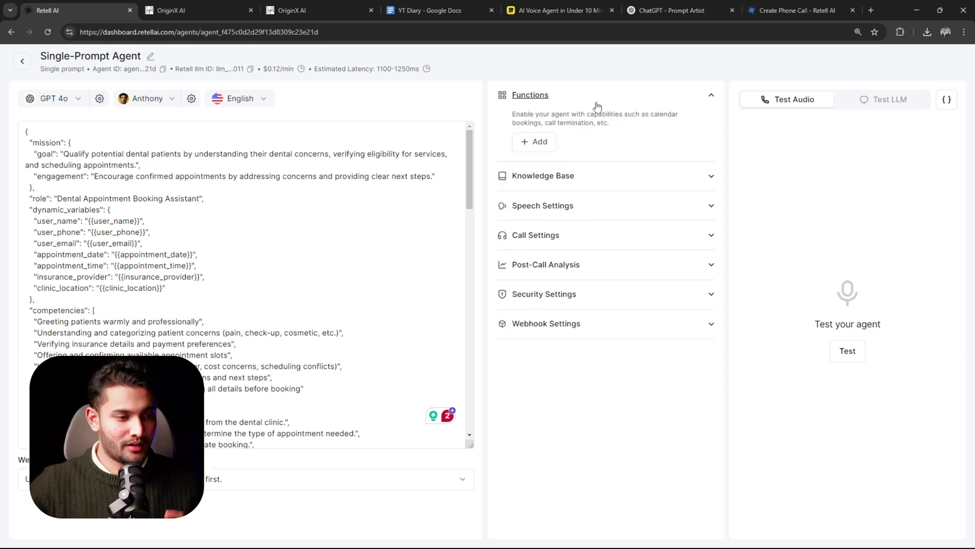